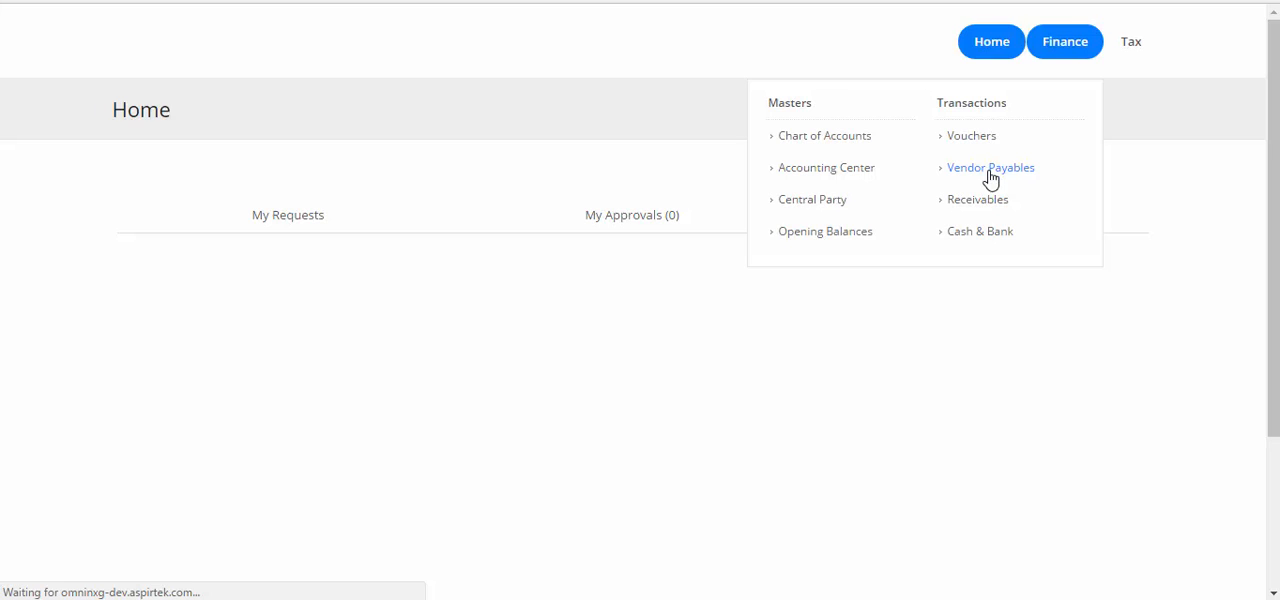
- Start adding a new bill in Vendor Payables for the job G15--Test JOb A
click(990, 168)
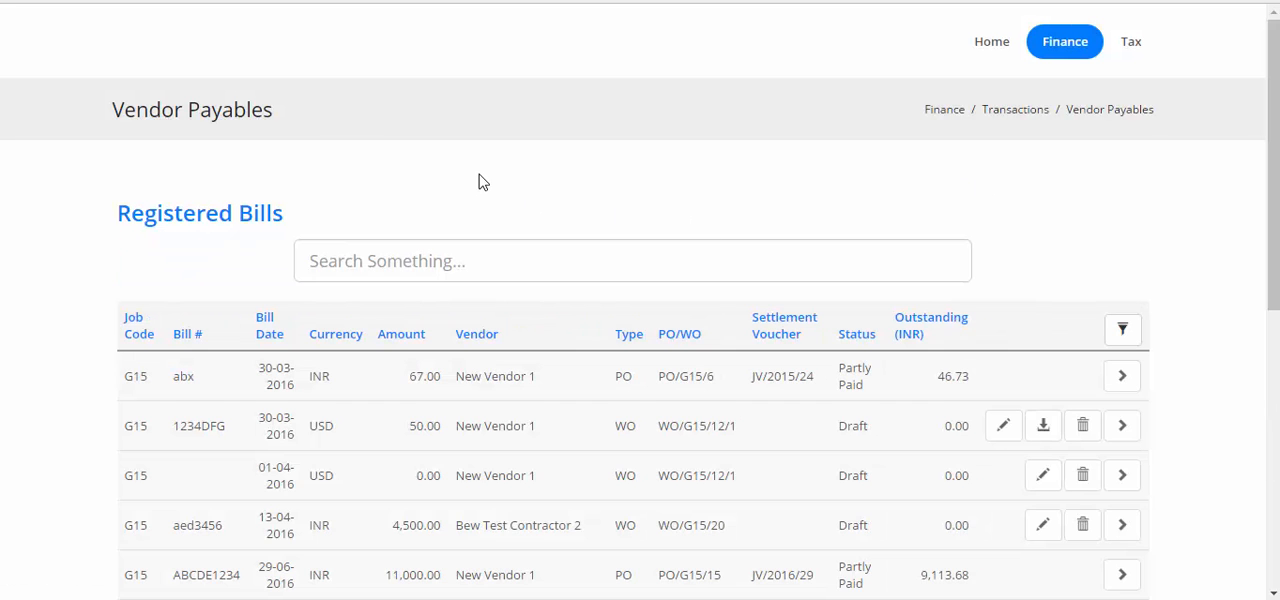
scroll(480, 180, down, 6)
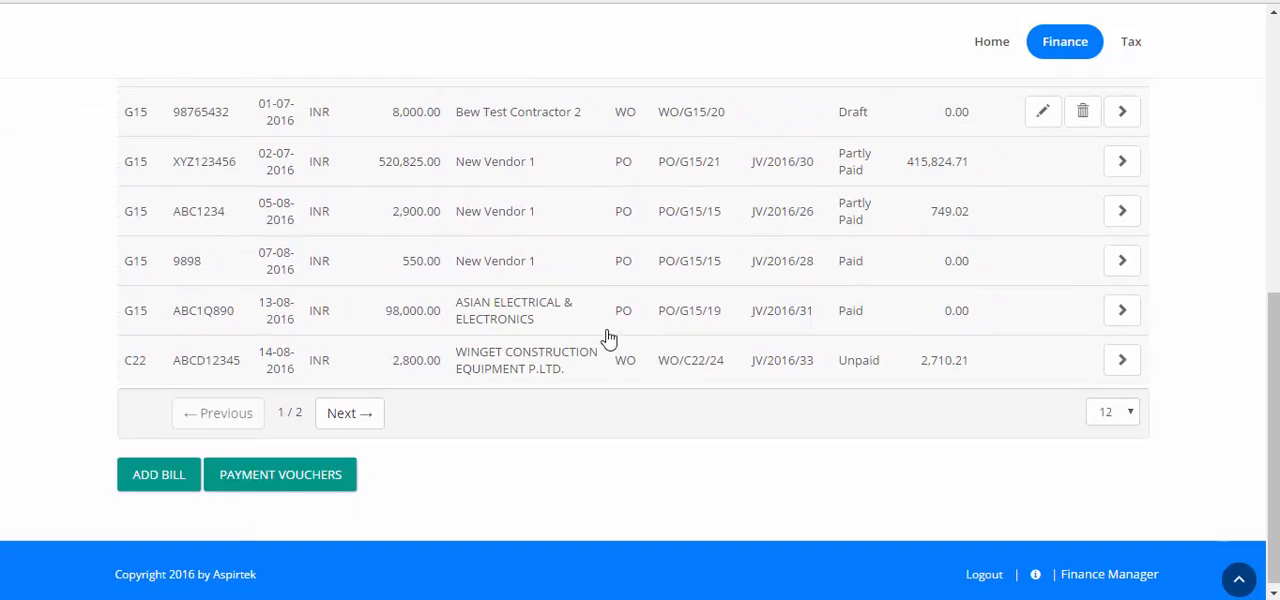
click(155, 490)
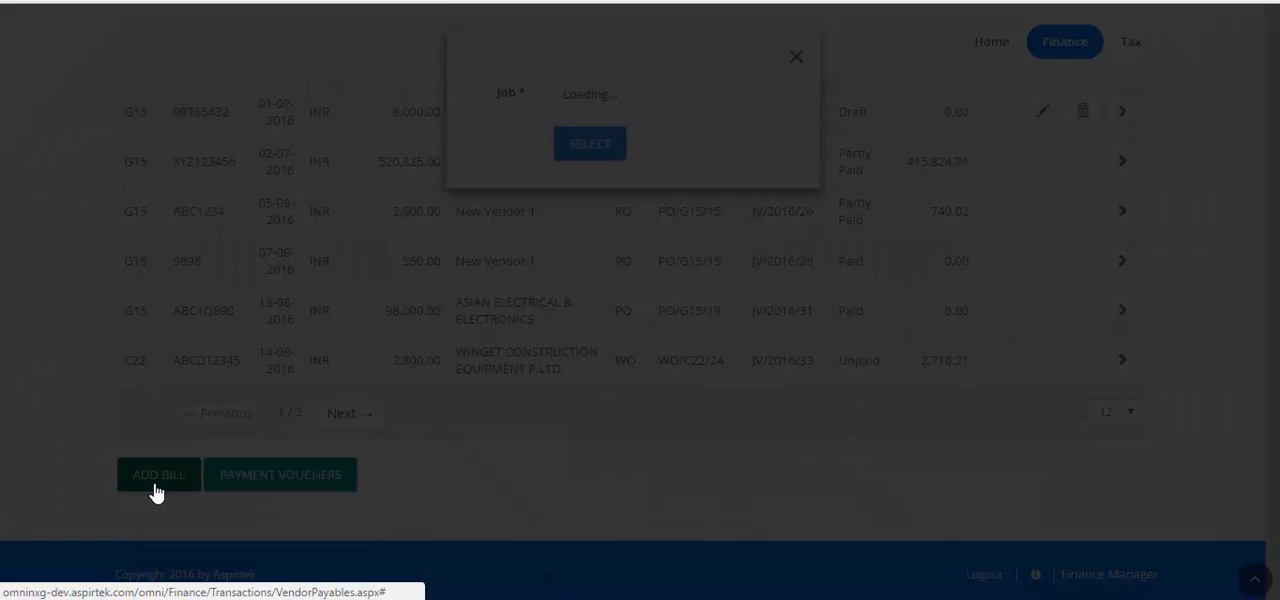
click(675, 105)
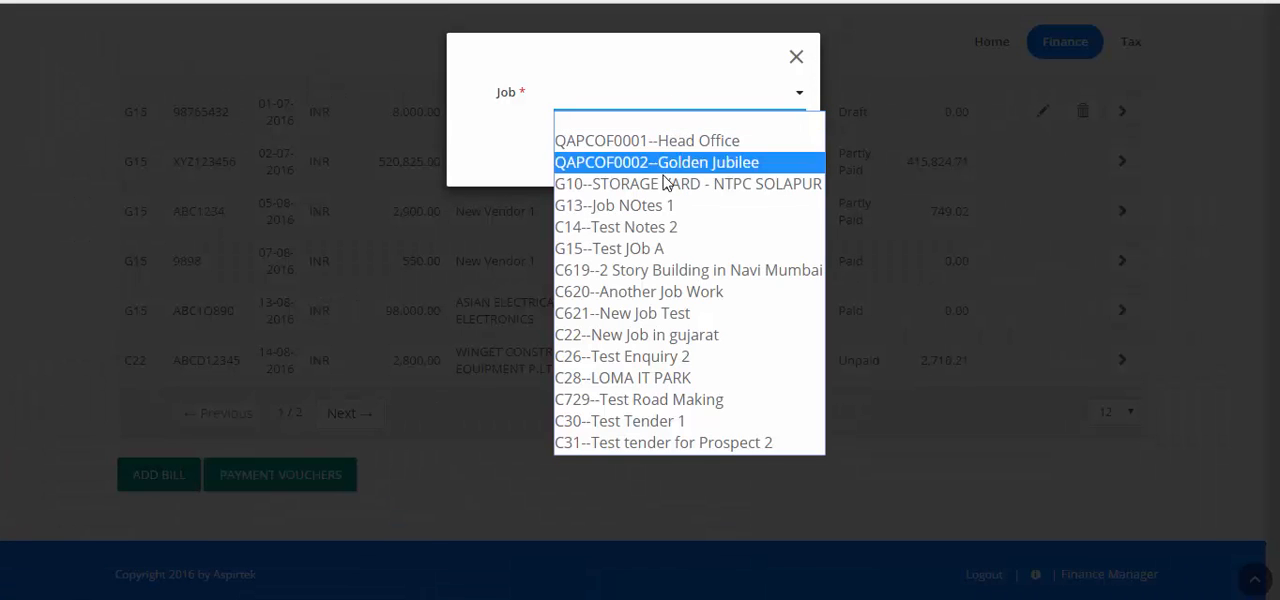
click(651, 248)
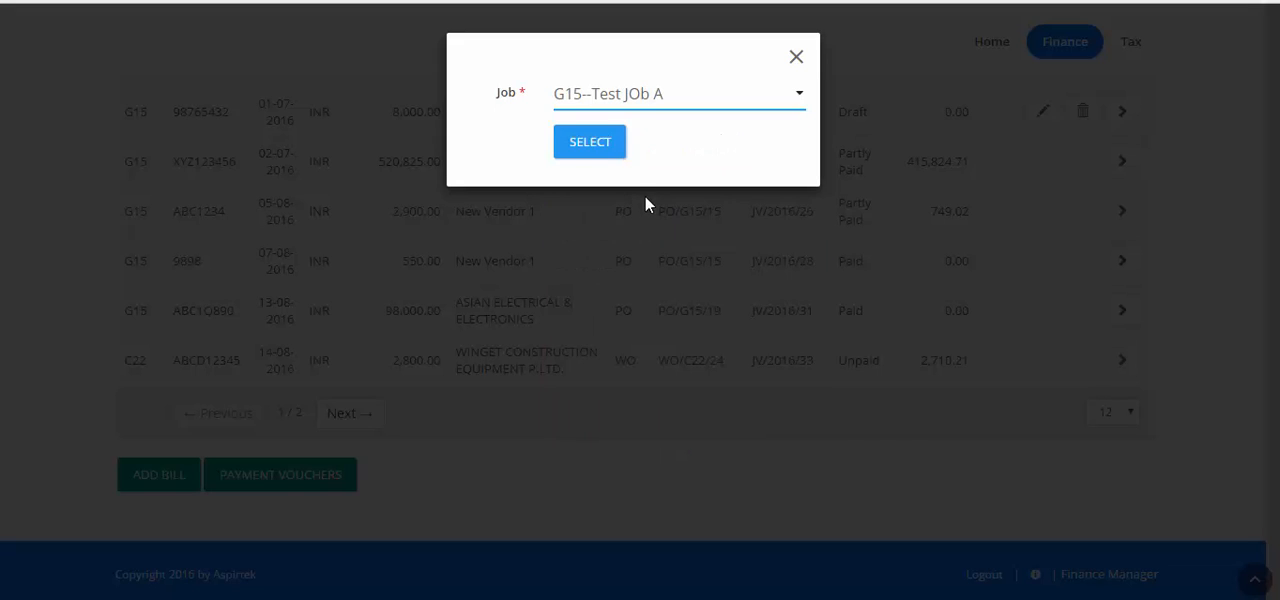
click(598, 146)
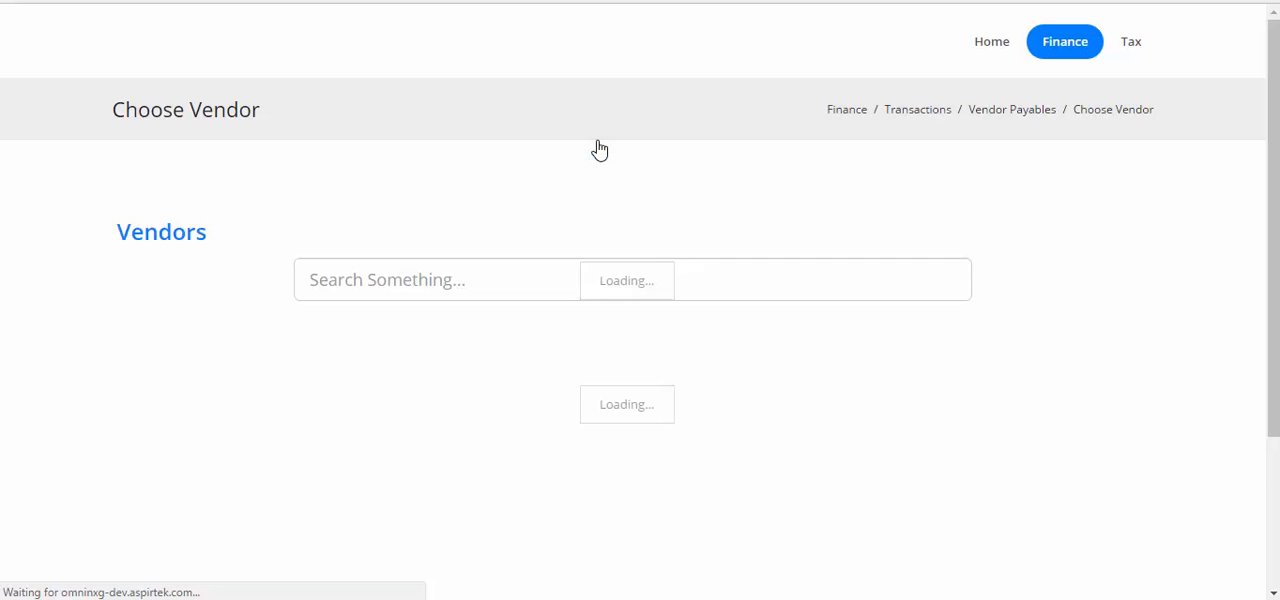
- Choose the purchase order of vendor "This is a new vendor" dated 03-05-2016 to register a bill against it
scroll(601, 148, down, 1)
scroll(598, 149, down, 1)
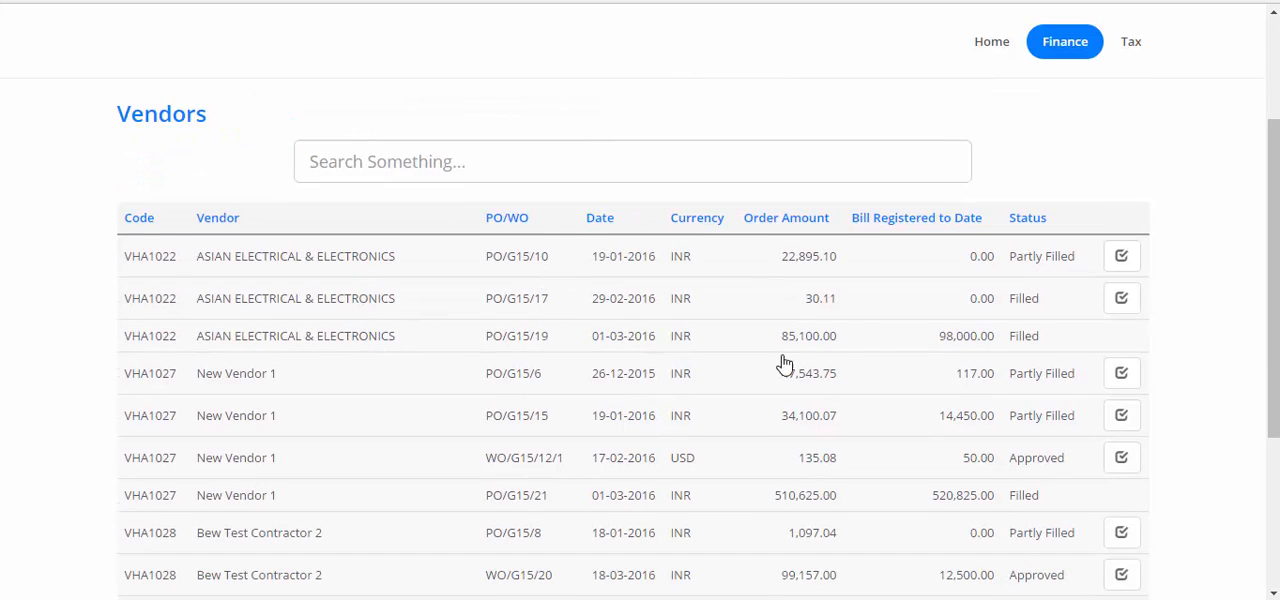
scroll(862, 312, down, 2)
scroll(862, 312, down, 1)
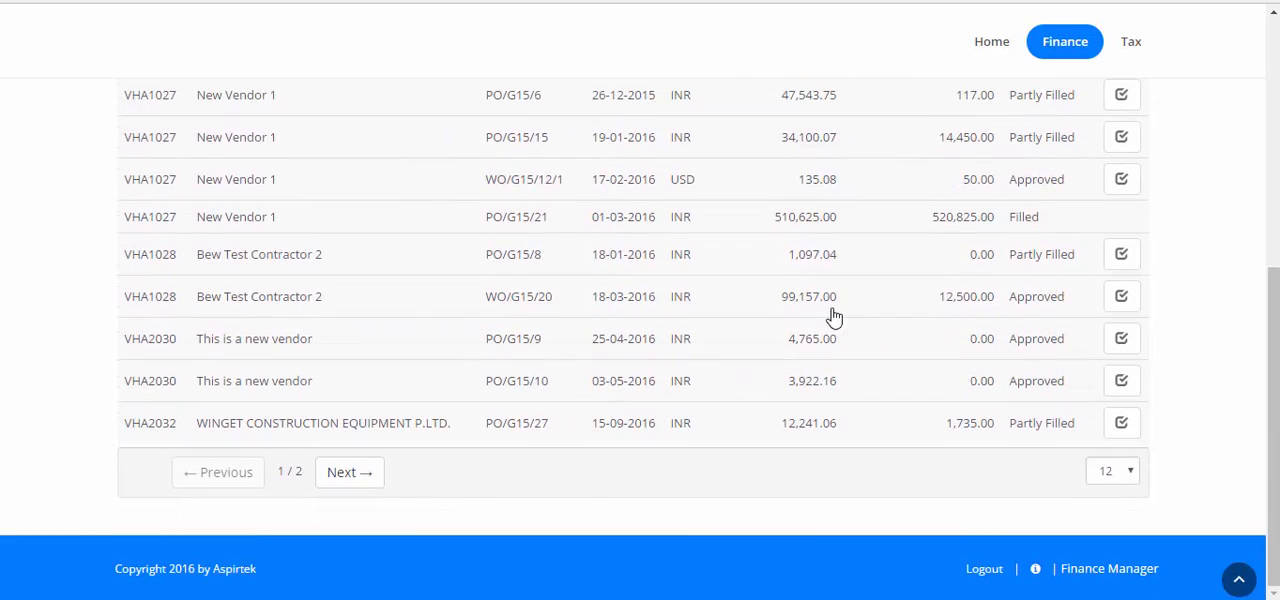
click(352, 480)
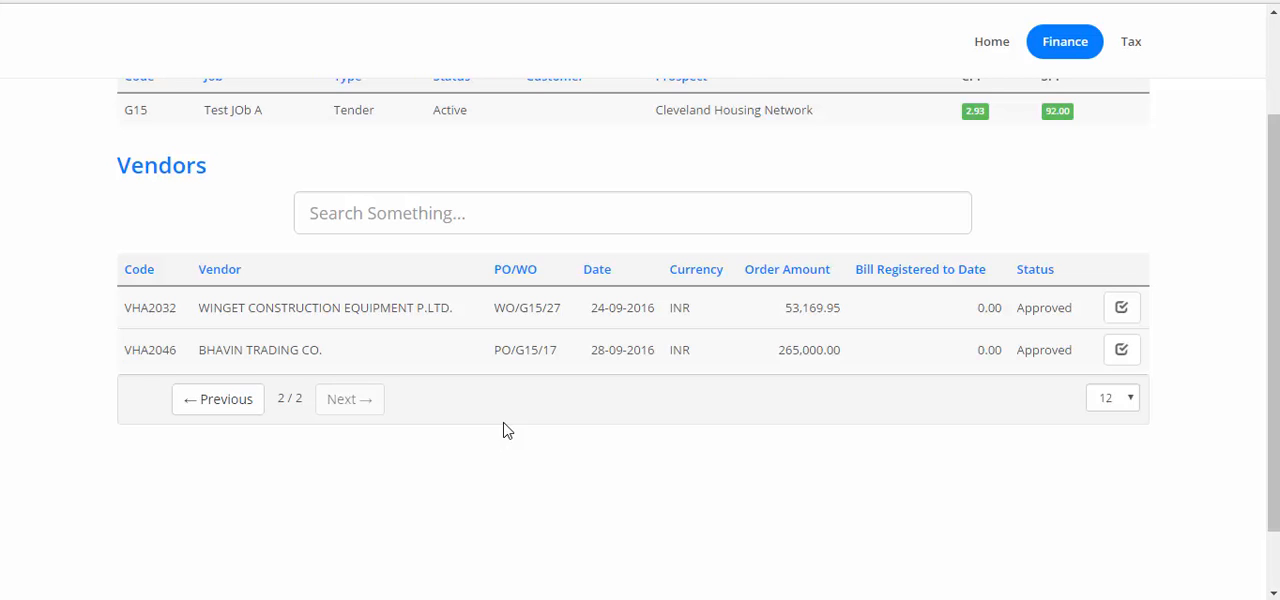
click(216, 410)
scroll(722, 445, down, 3)
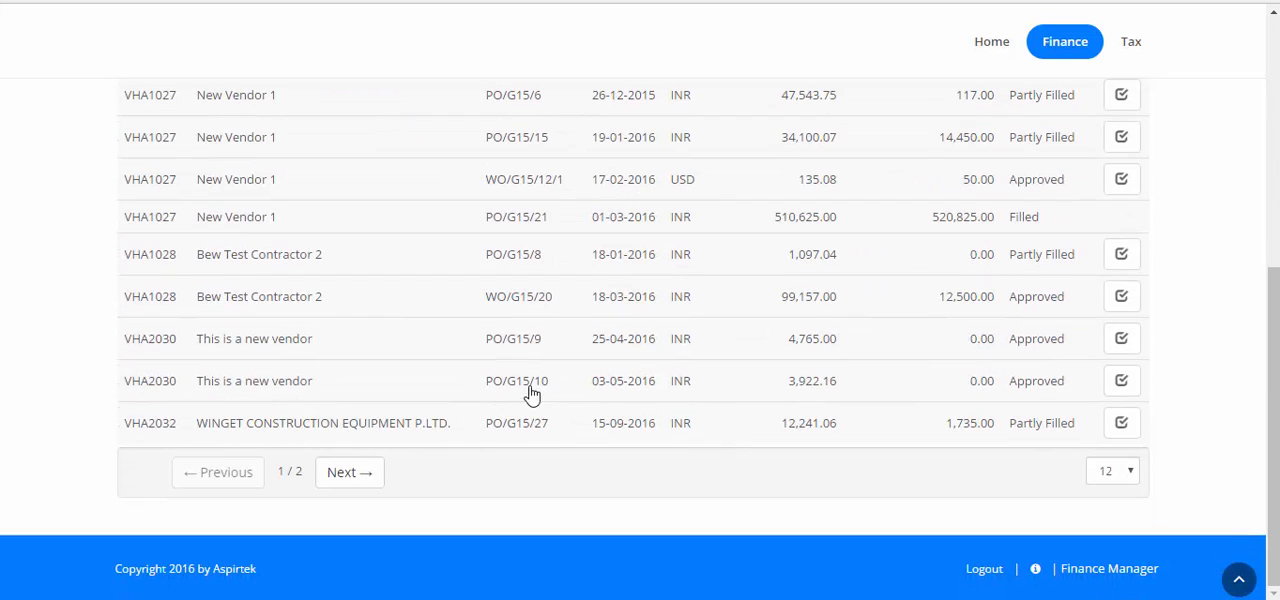
scroll(598, 389, up, 2)
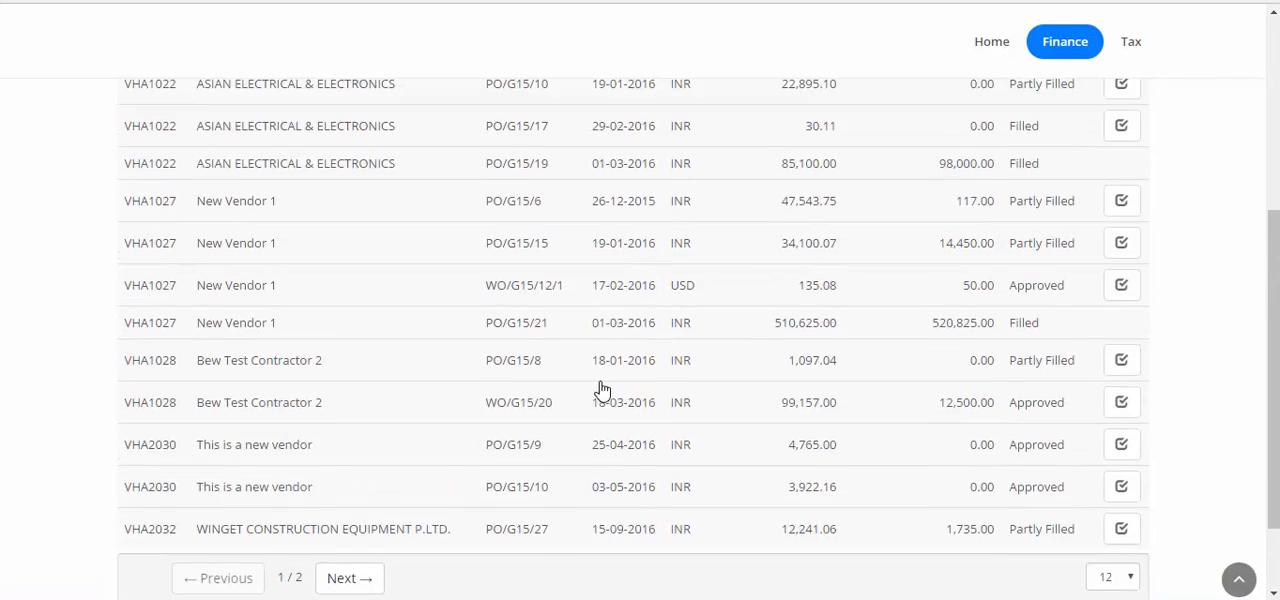
scroll(600, 389, down, 2)
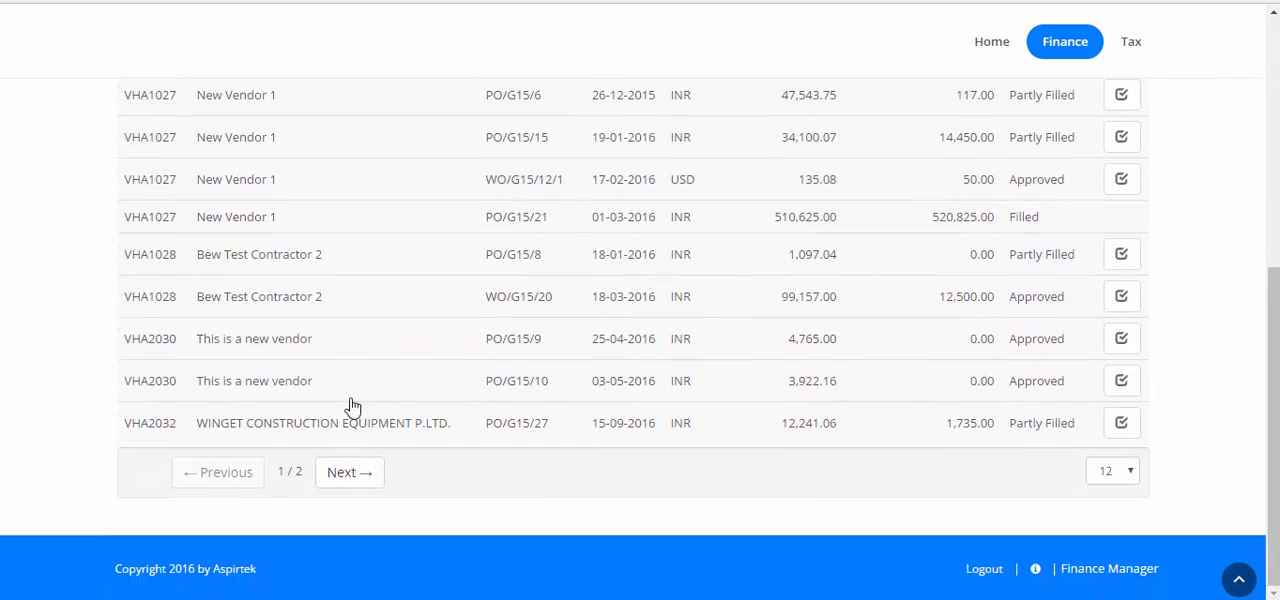
click(1129, 390)
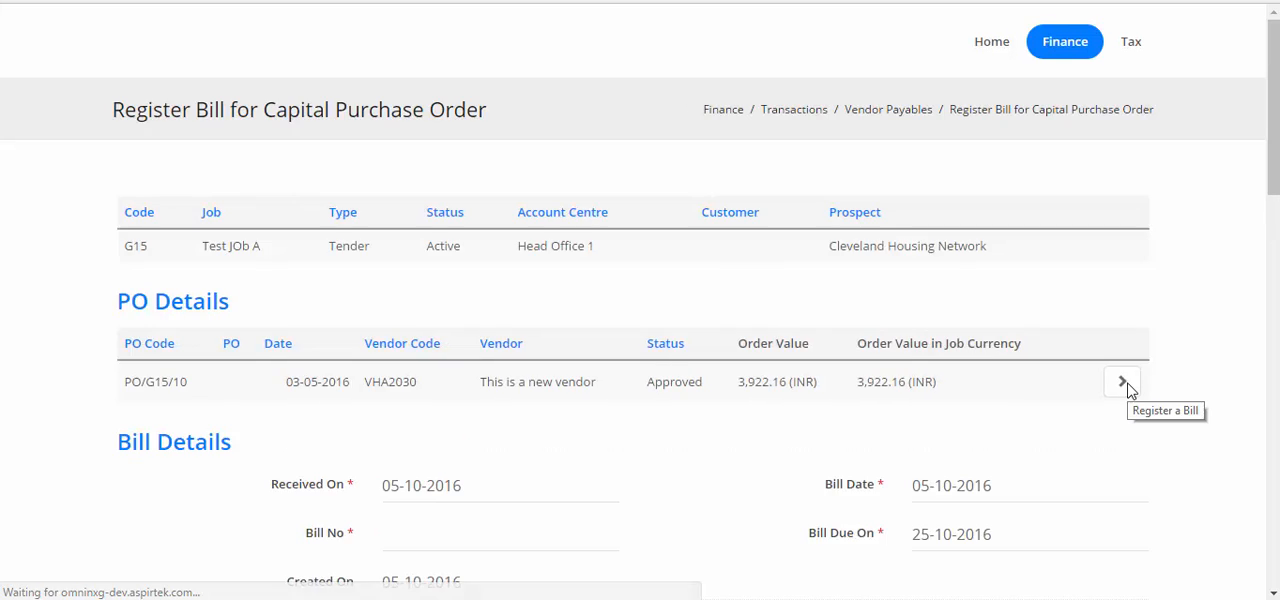
- Enter FGHertz12345 as the bill number and set the bill date to 01-10-2016
scroll(1129, 390, down, 7)
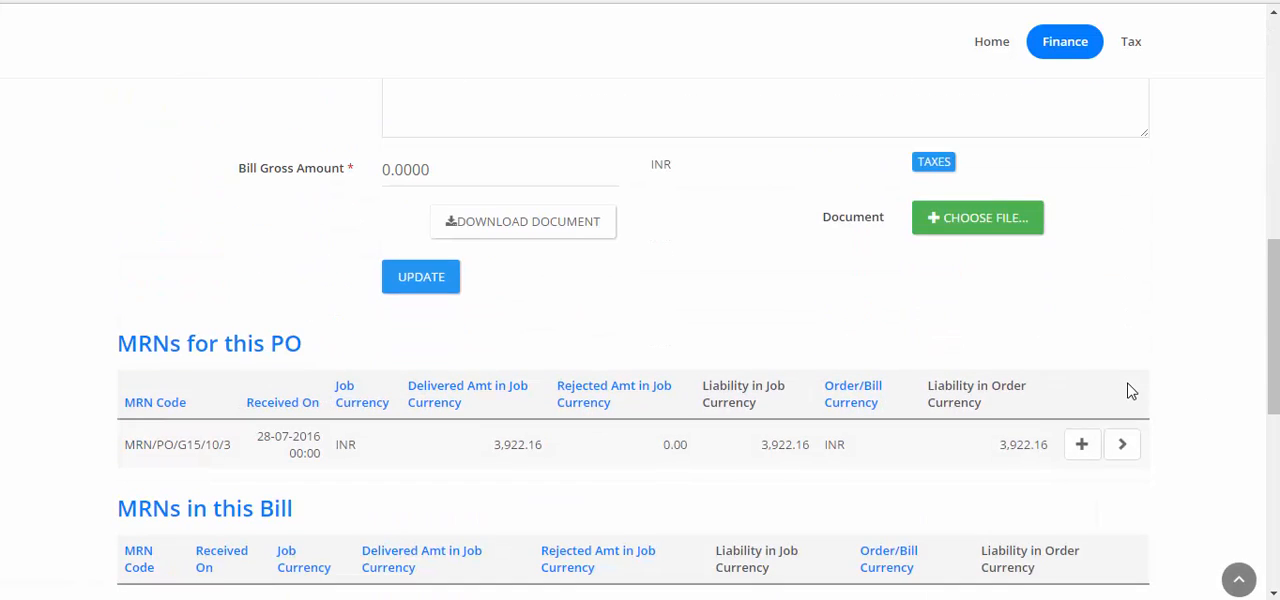
scroll(1129, 390, up, 6)
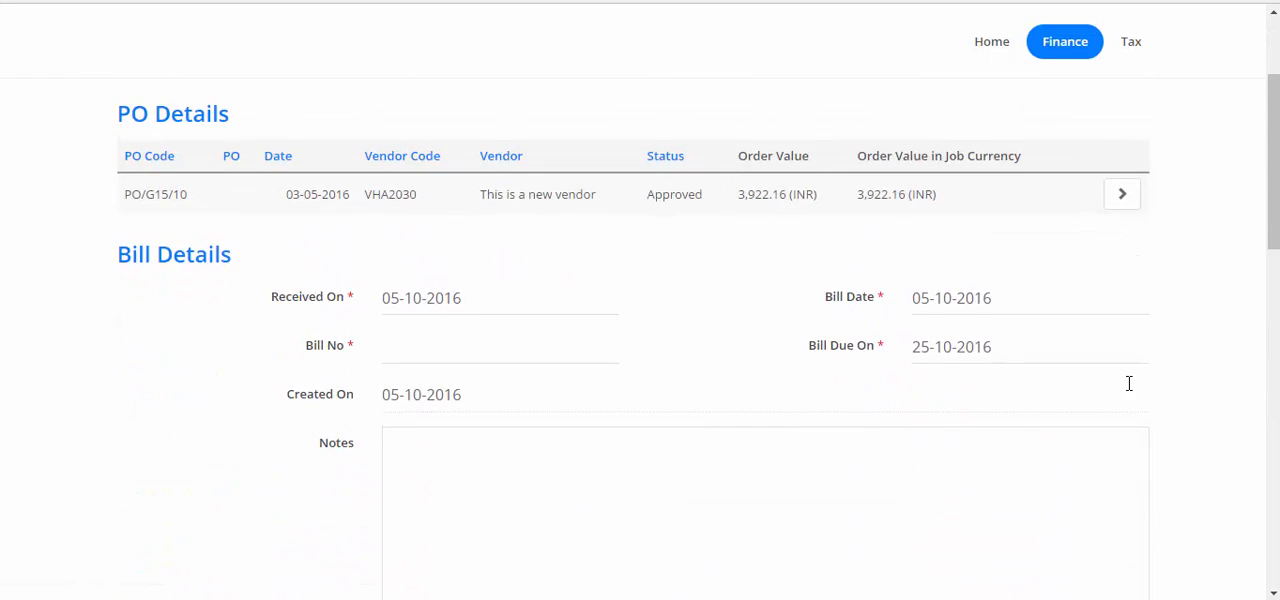
click(494, 354)
text(FGHert)
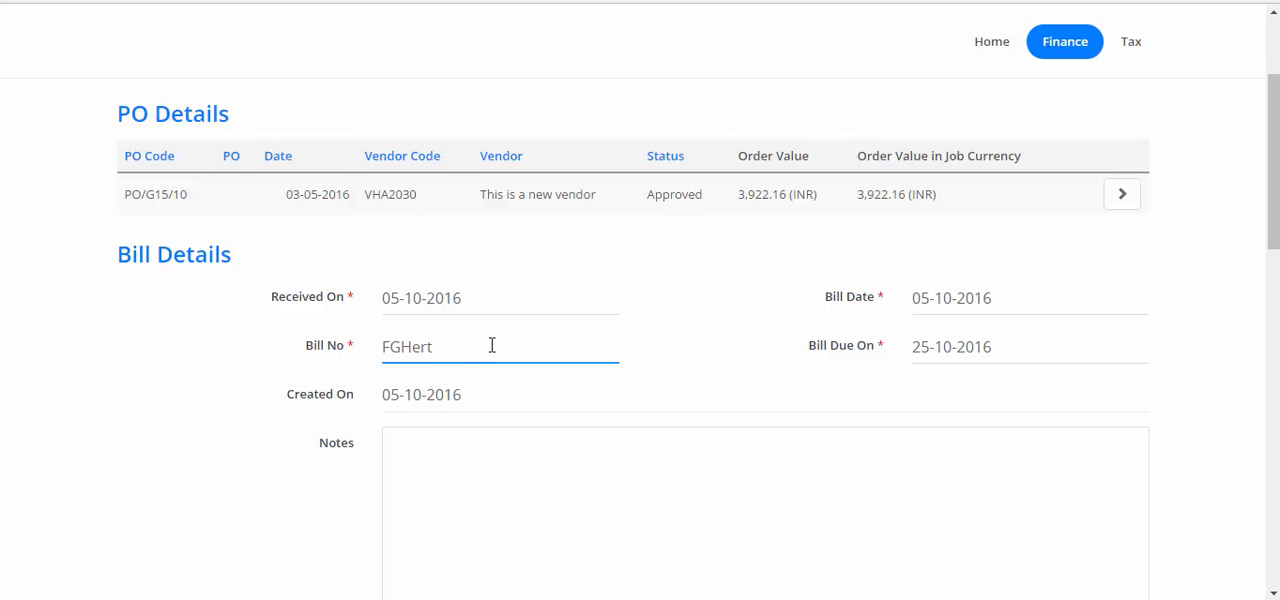
text(z12345)
click(1060, 306)
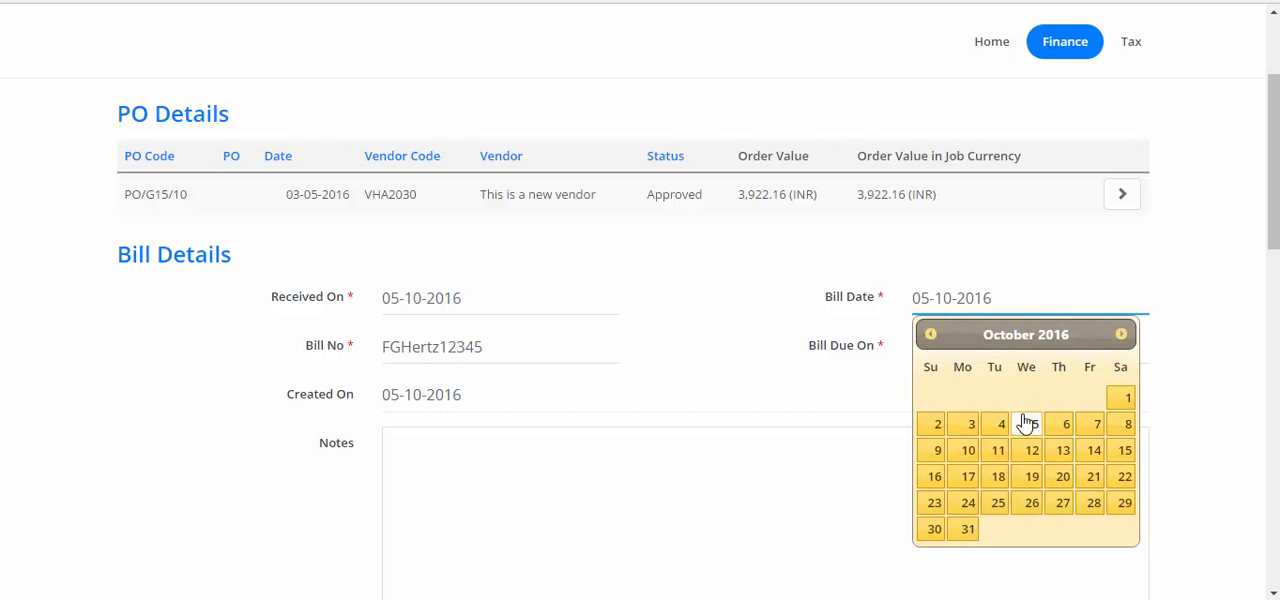
click(1124, 400)
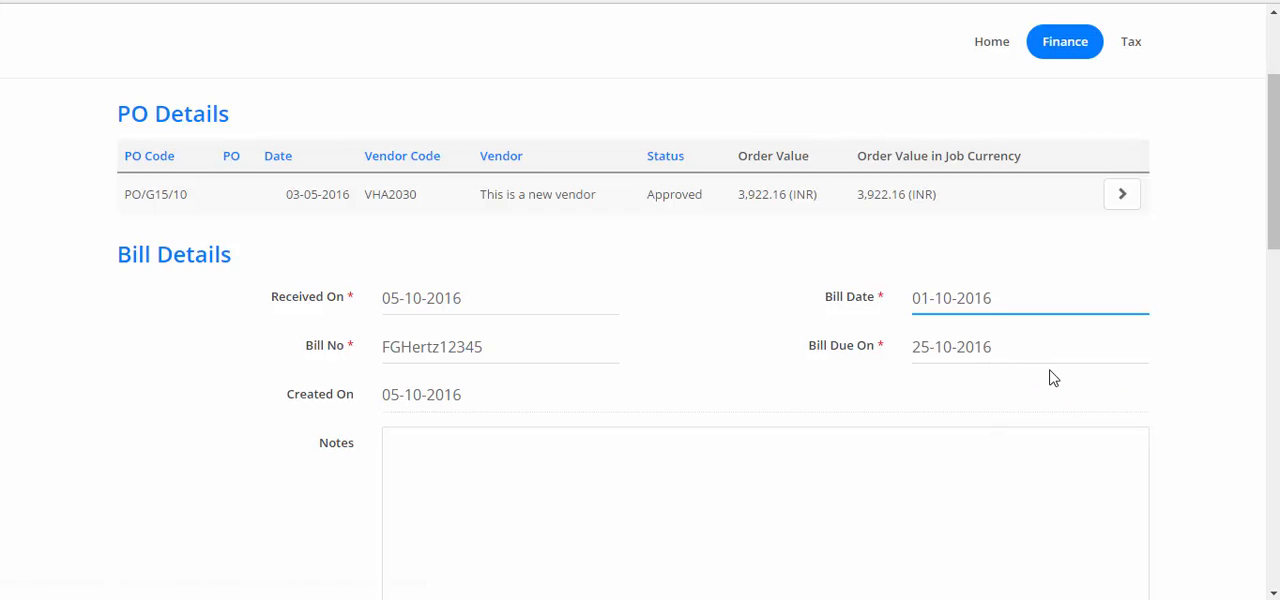
- Attach the file 02 Cartoon.pdf as the bill's document
scroll(766, 397, down, 5)
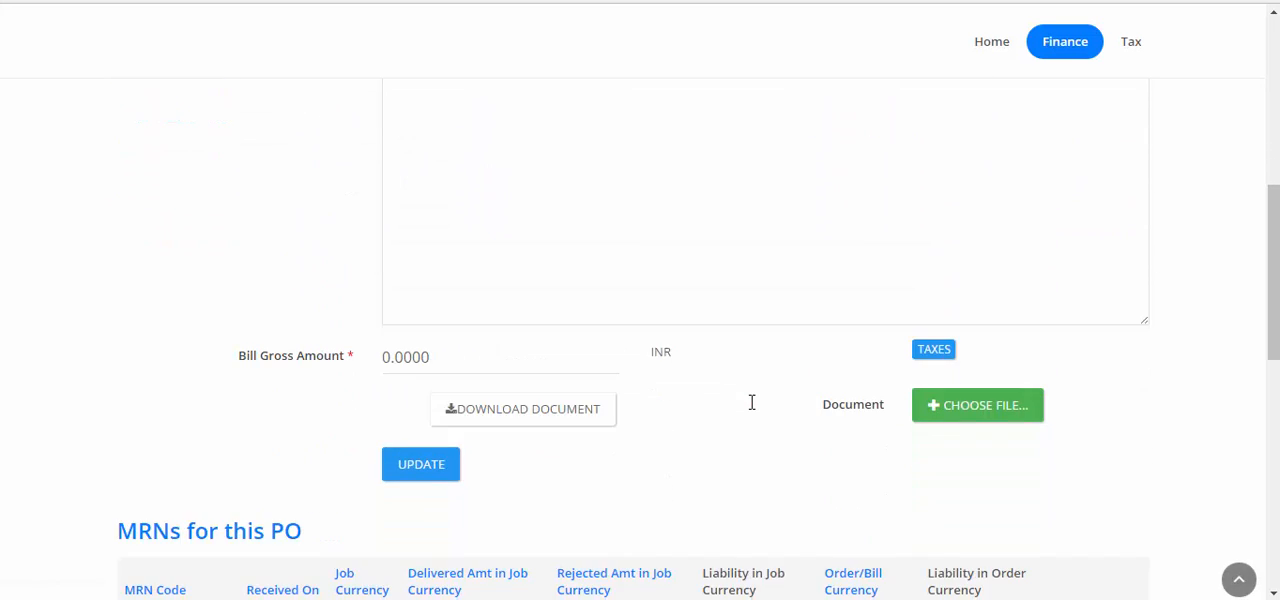
scroll(754, 410, up, 1)
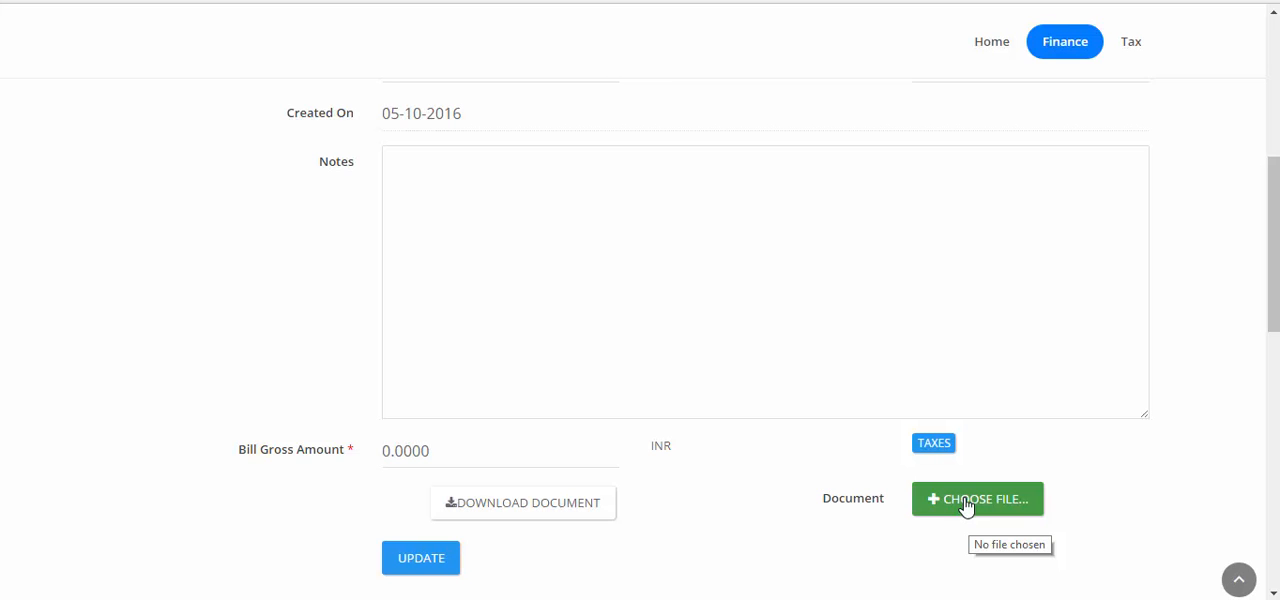
scroll(966, 507, up, 3)
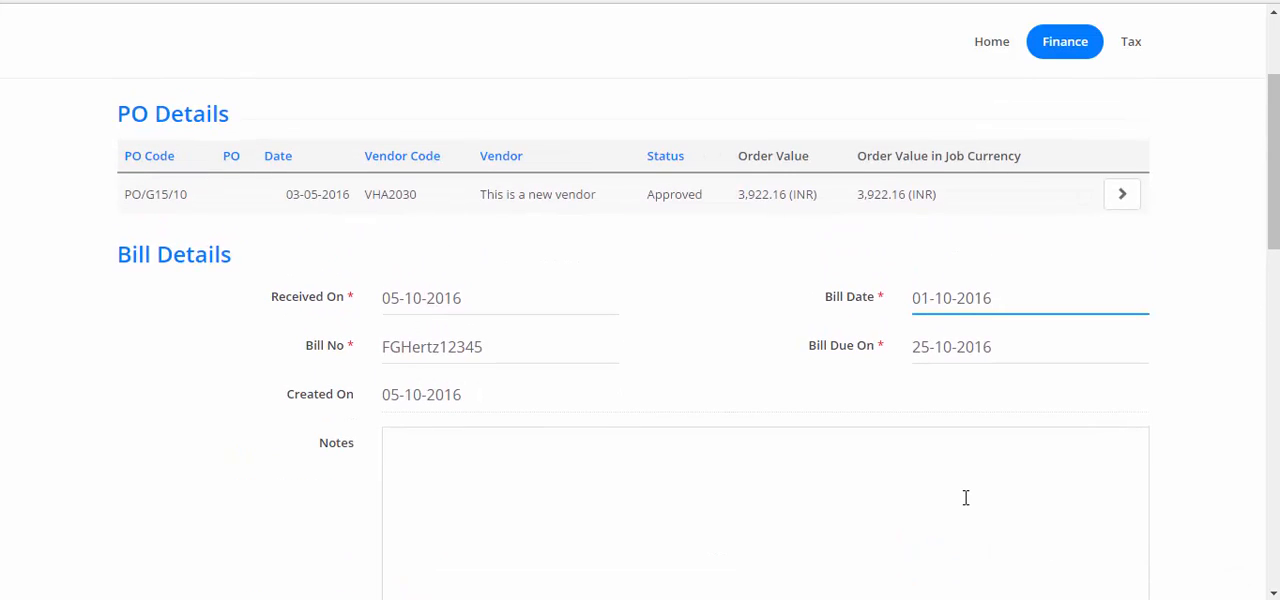
scroll(966, 497, down, 3)
click(966, 507)
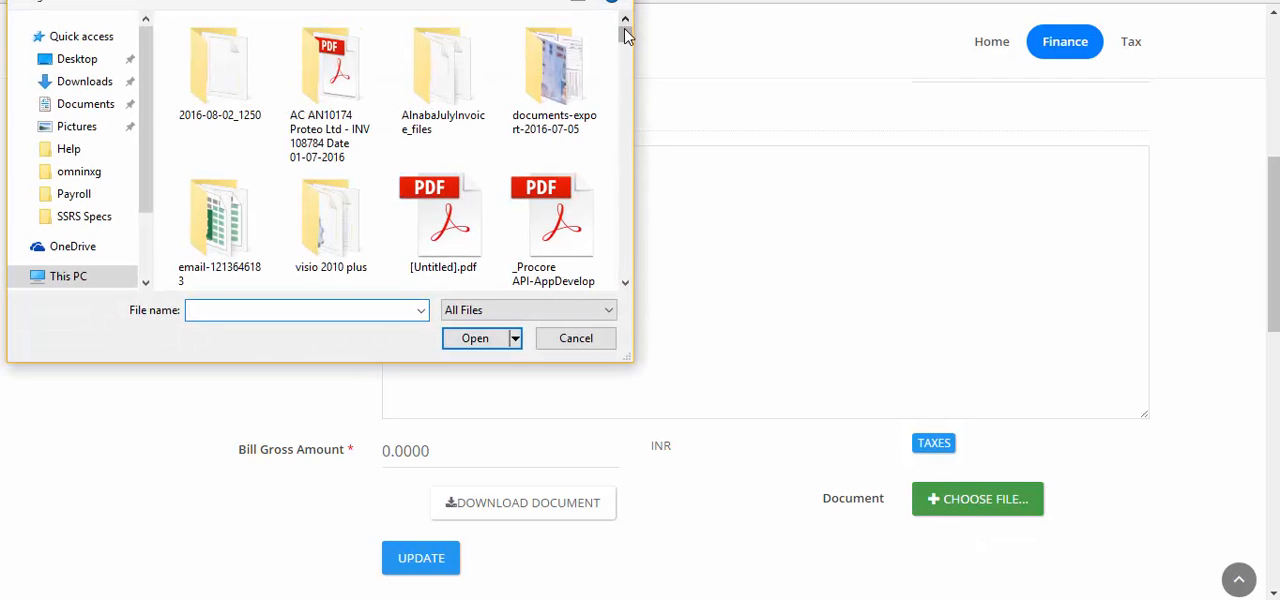
drag(625, 31, 625, 36)
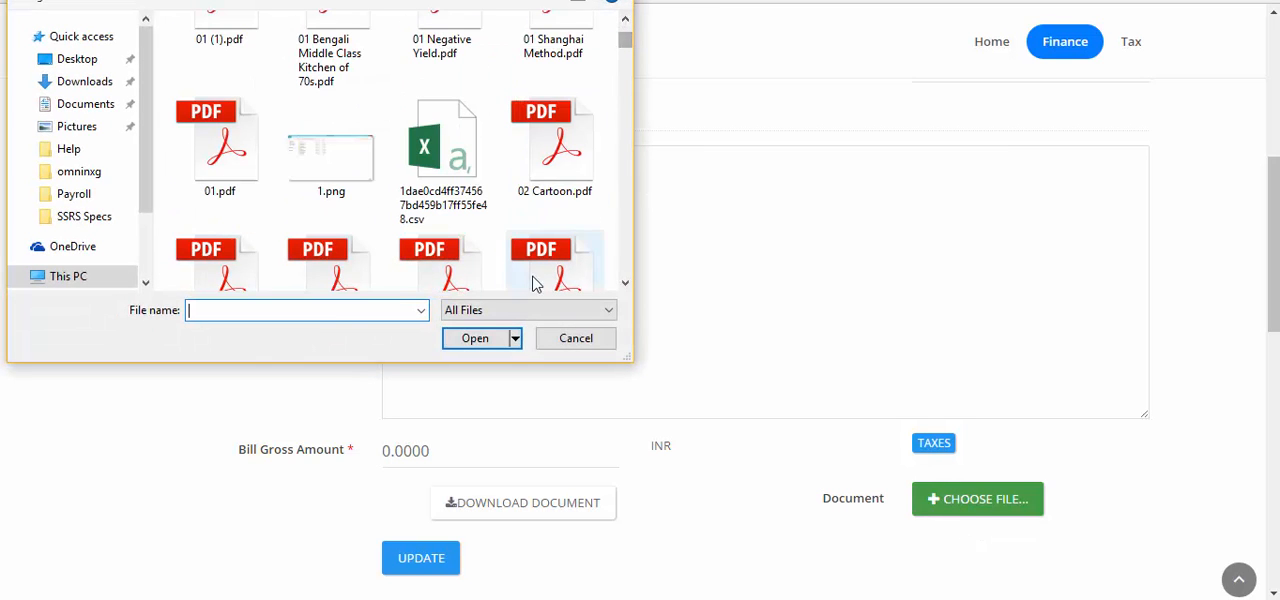
click(553, 163)
click(478, 338)
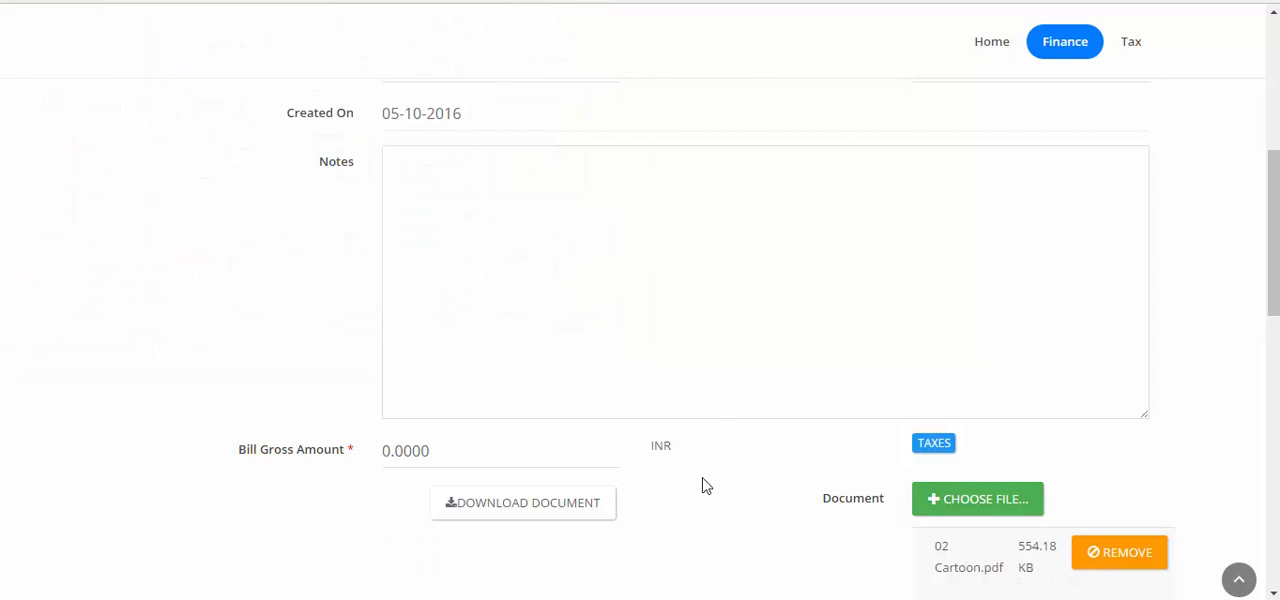
- Set the bill gross amount to 5000 INR and save the bill details
scroll(705, 485, down, 3)
scroll(591, 349, up, 2)
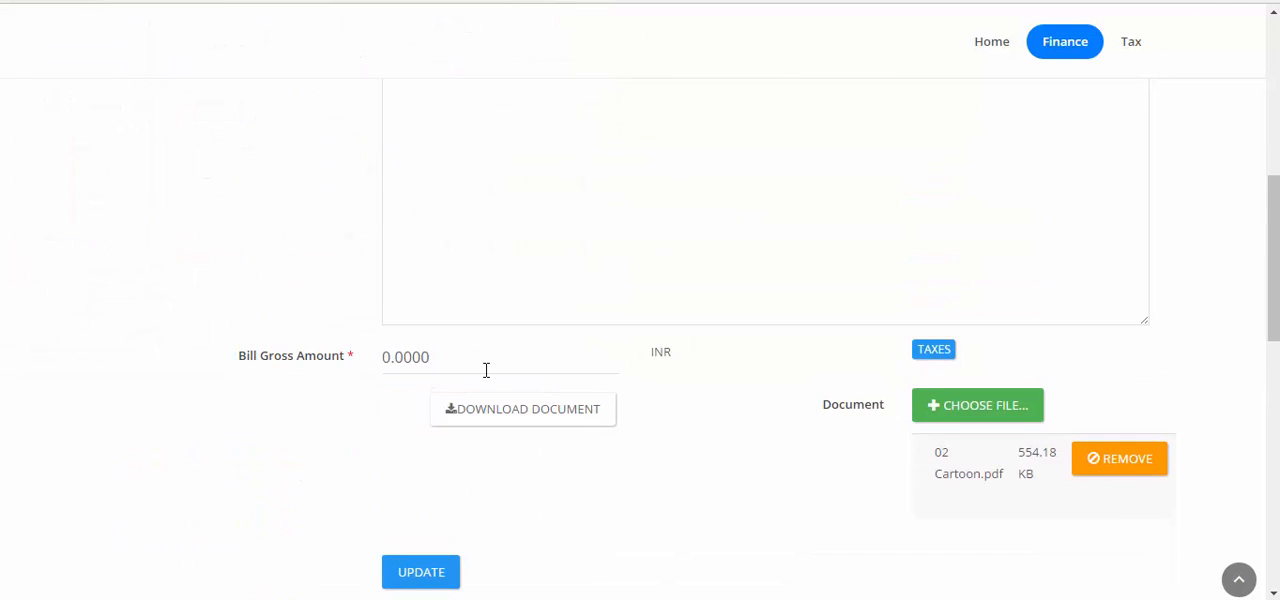
click(451, 356)
double_click(451, 356)
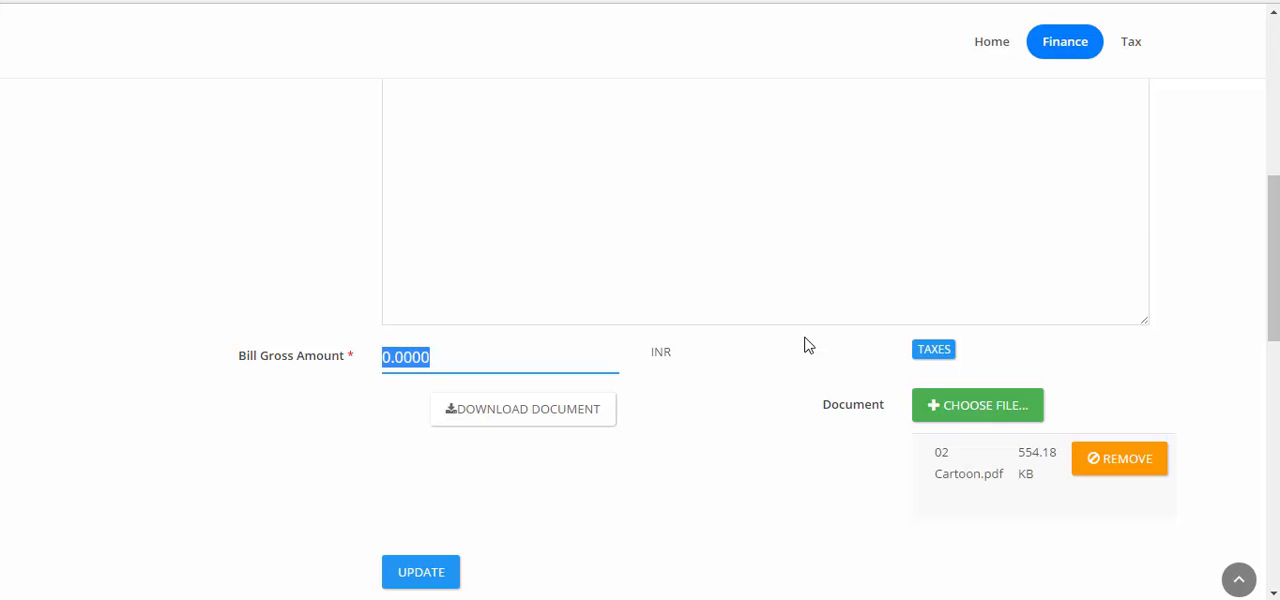
text(5000)
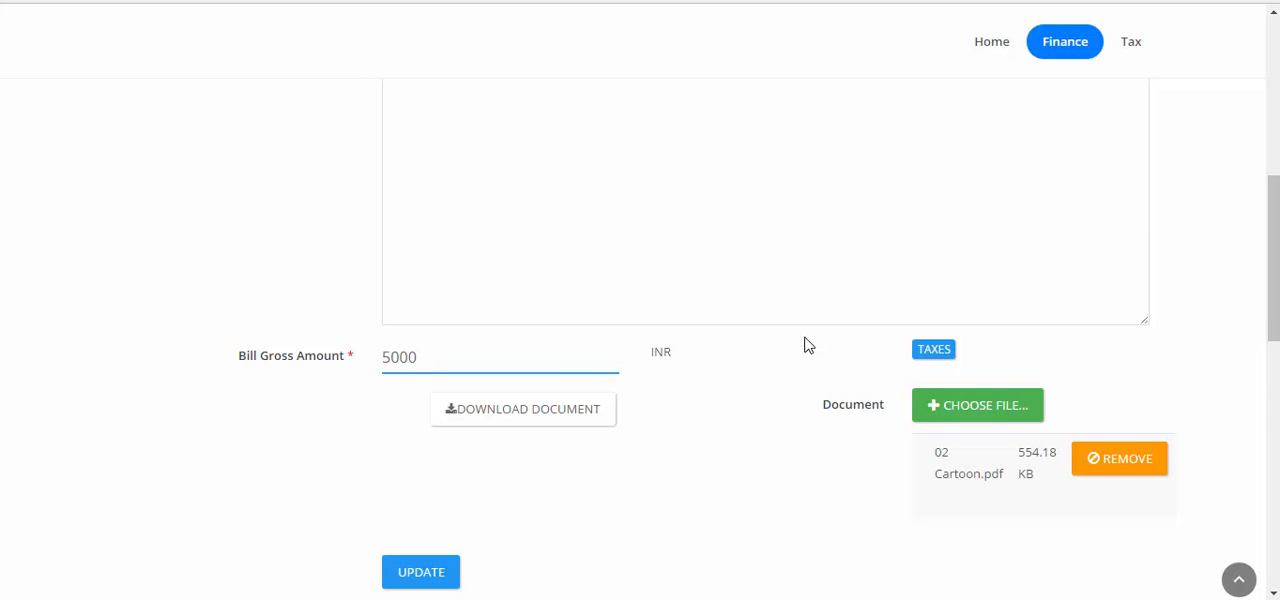
scroll(808, 345, down, 3)
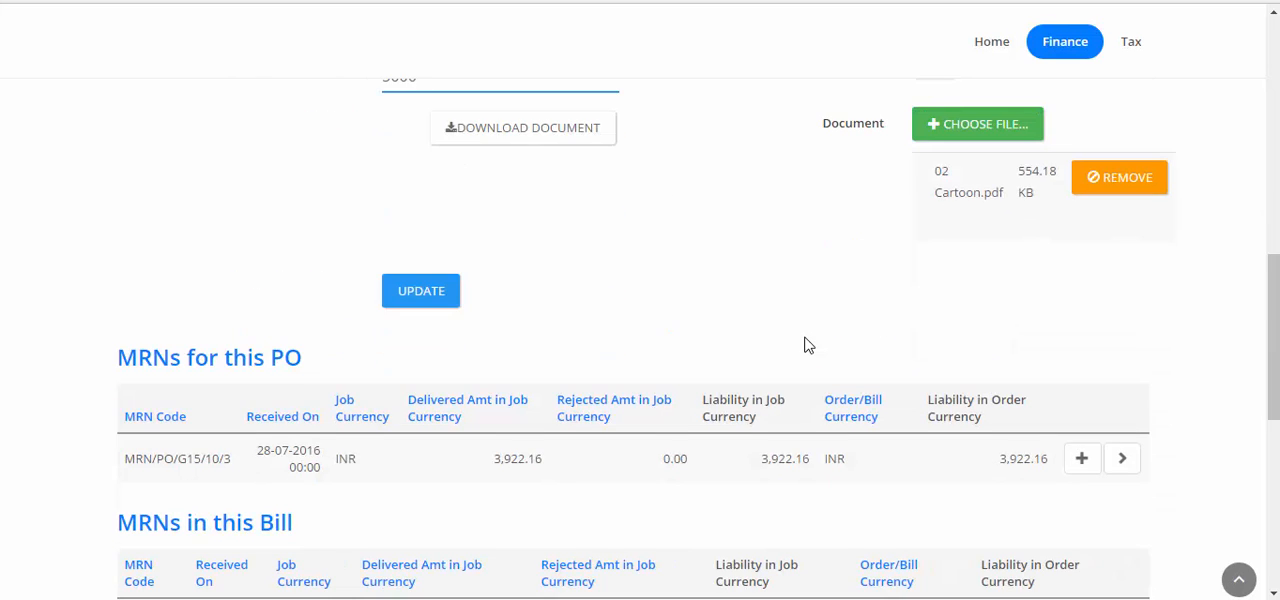
scroll(808, 345, up, 2)
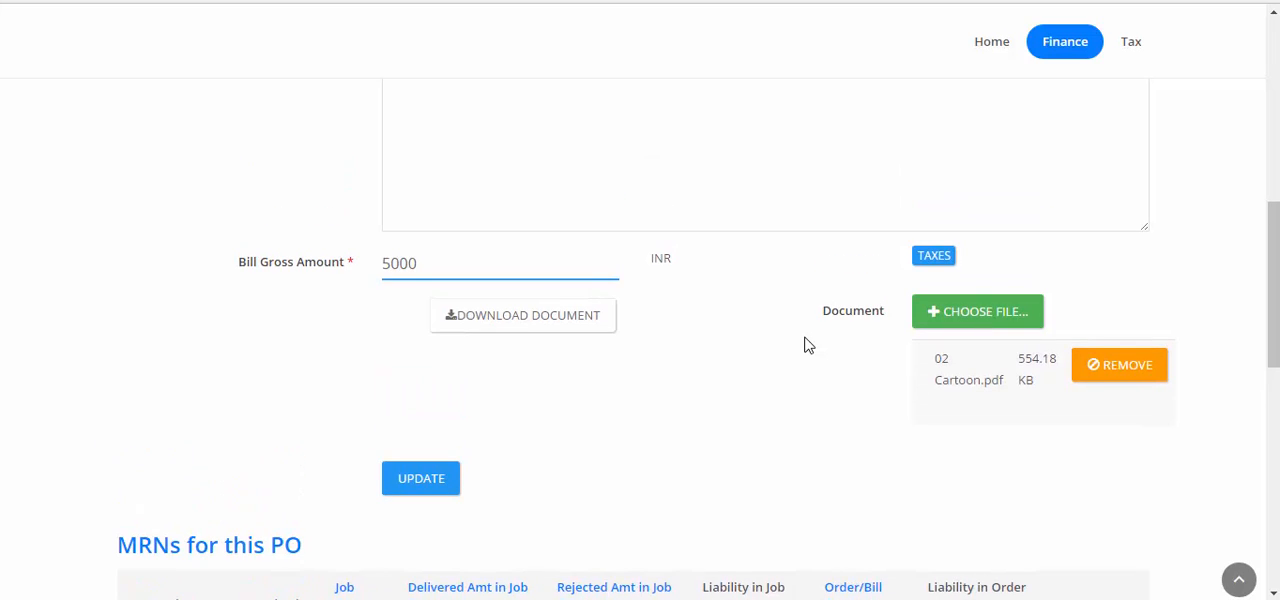
click(442, 484)
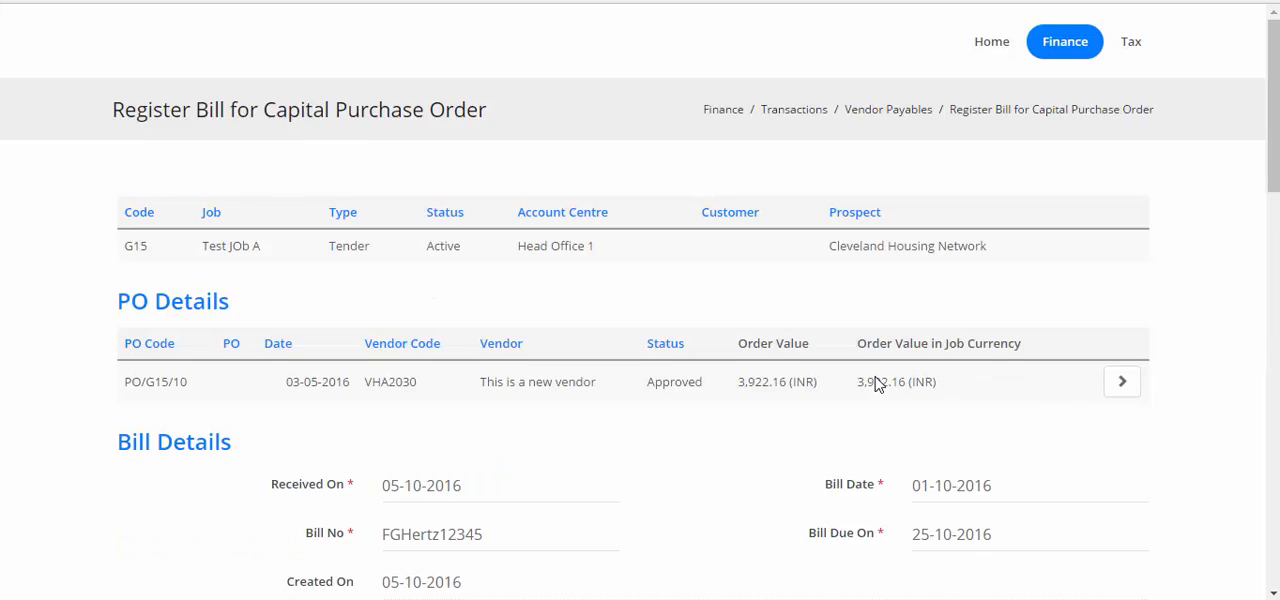
- Open the bill's uploaded document to check it, and return to the bill registration form
scroll(875, 385, down, 5)
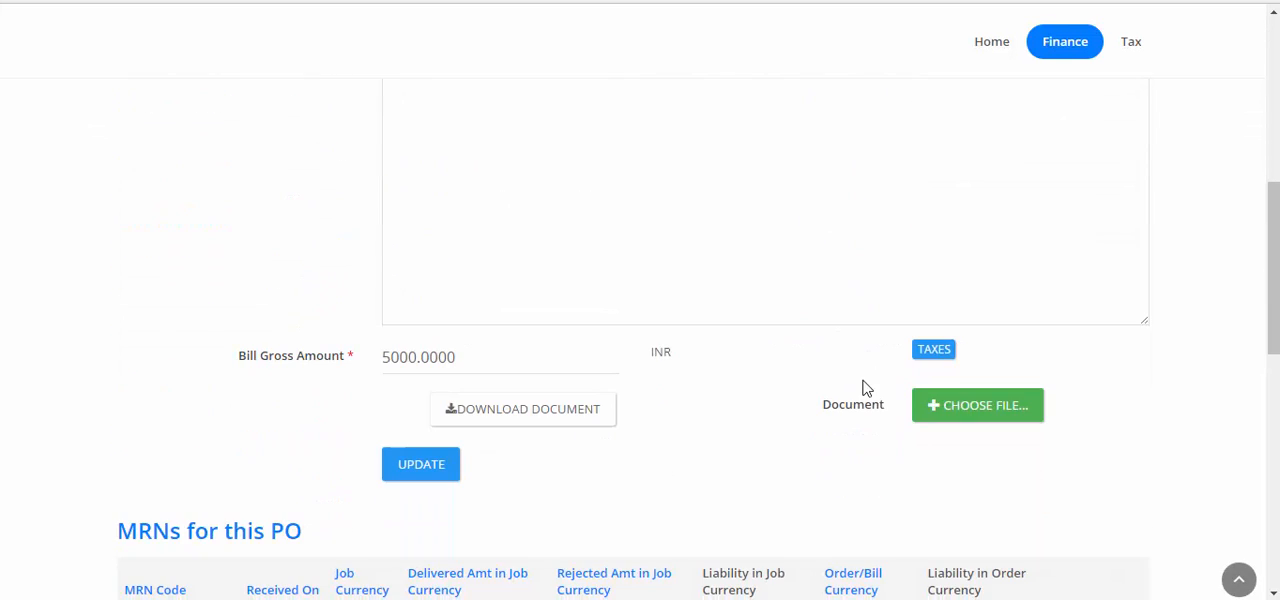
click(510, 420)
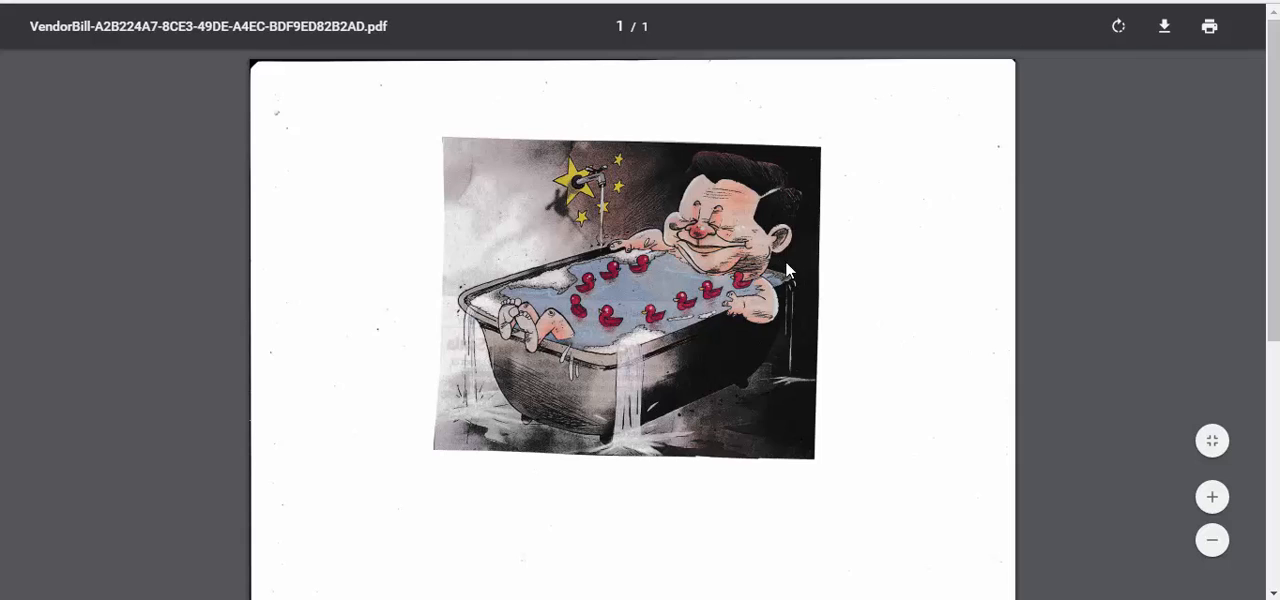
scroll(786, 266, down, 4)
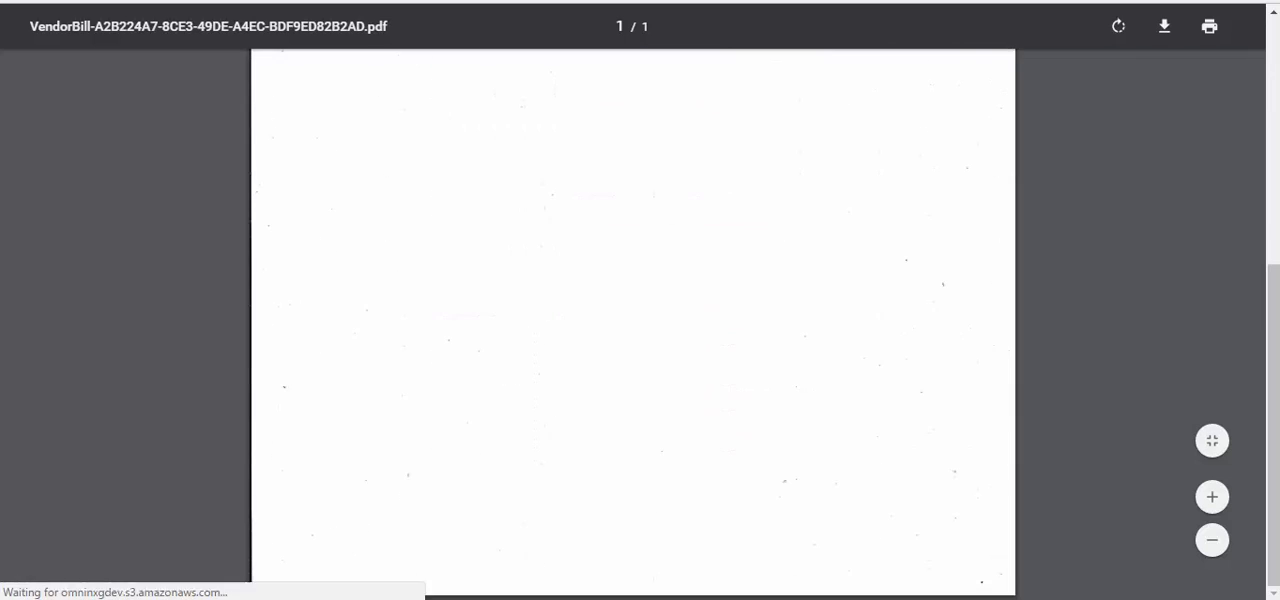
key(alt+Left)
scroll(787, 255, up, 2)
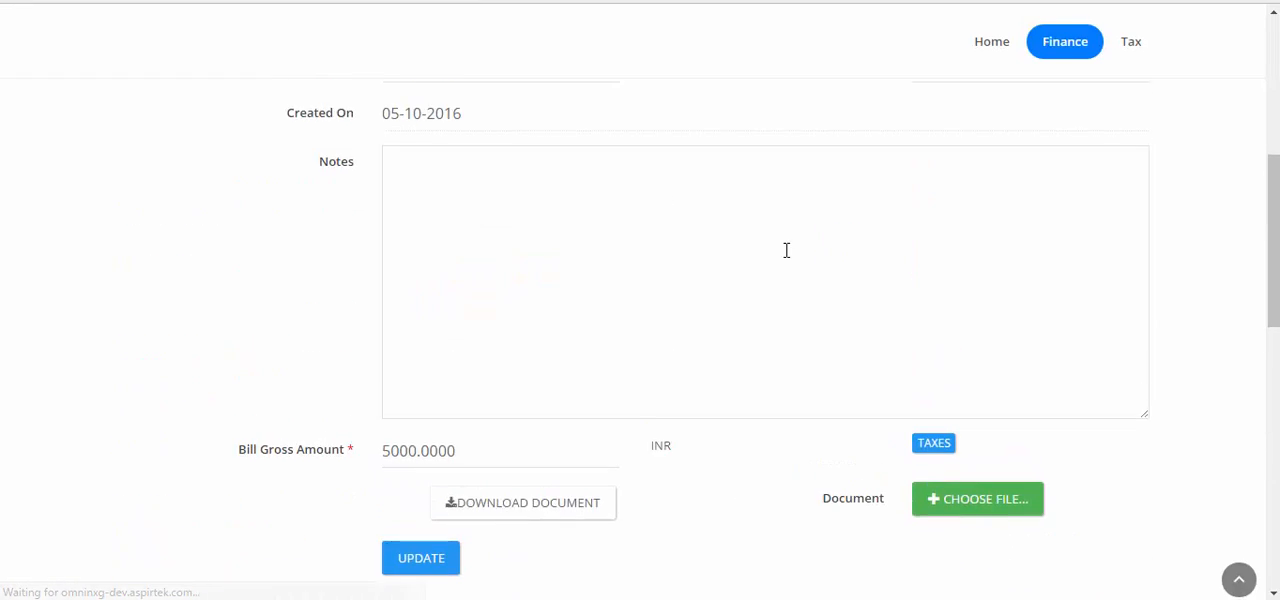
scroll(787, 251, up, 2)
scroll(787, 253, down, 5)
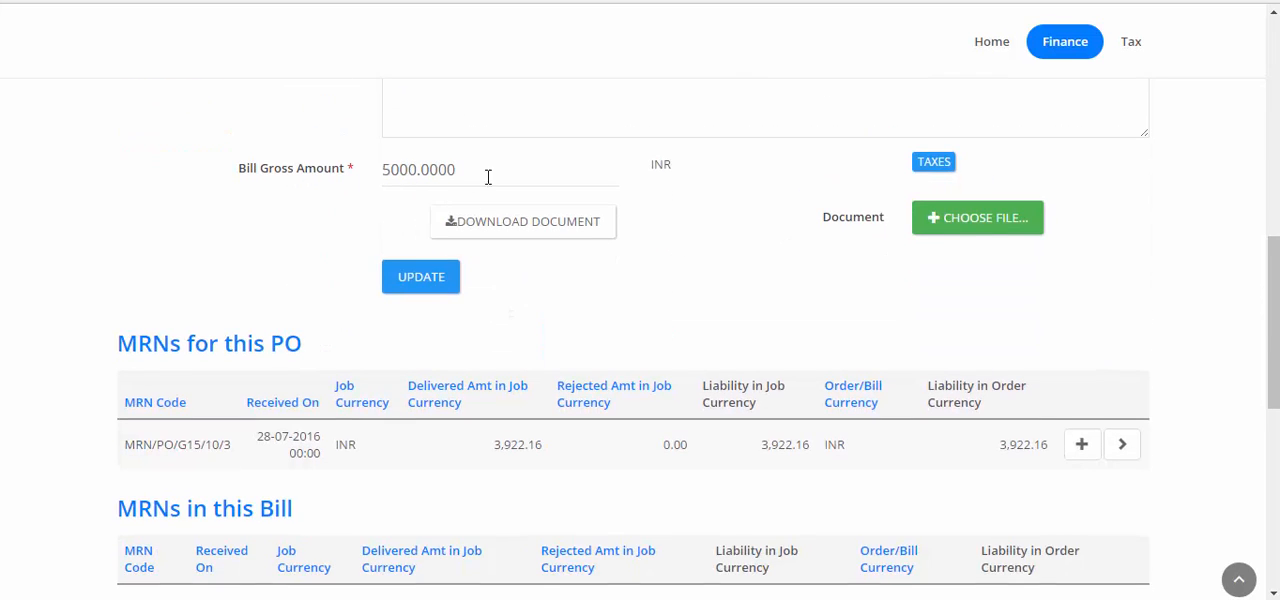
- Add the purchase order's receipt MRN/PO/G15/10/3 to the bill
scroll(546, 176, down, 1)
scroll(546, 176, up, 1)
click(1079, 456)
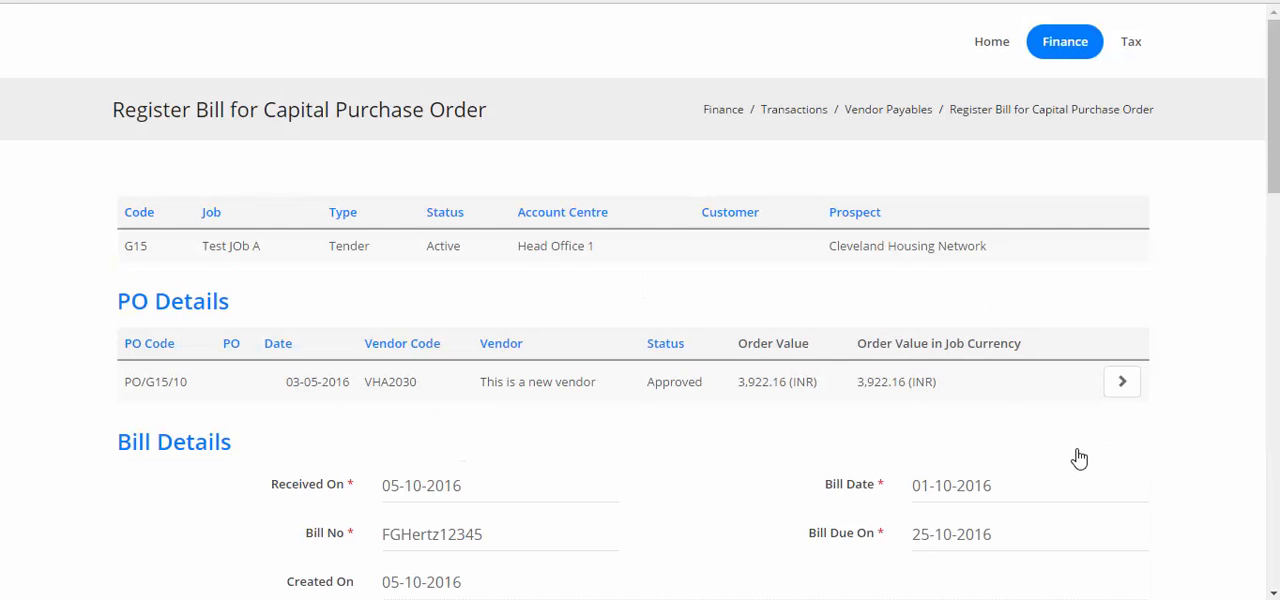
- Review the bill's included MRN and settlement amounts, and register the bill
scroll(1079, 458, down, 10)
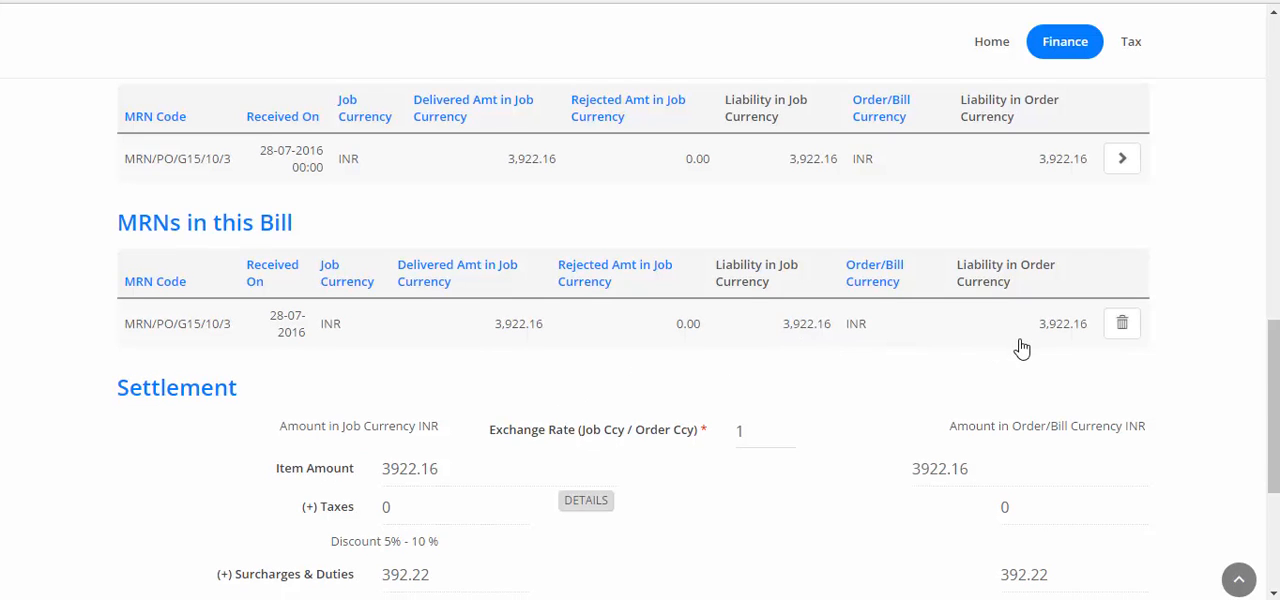
scroll(1002, 347, down, 3)
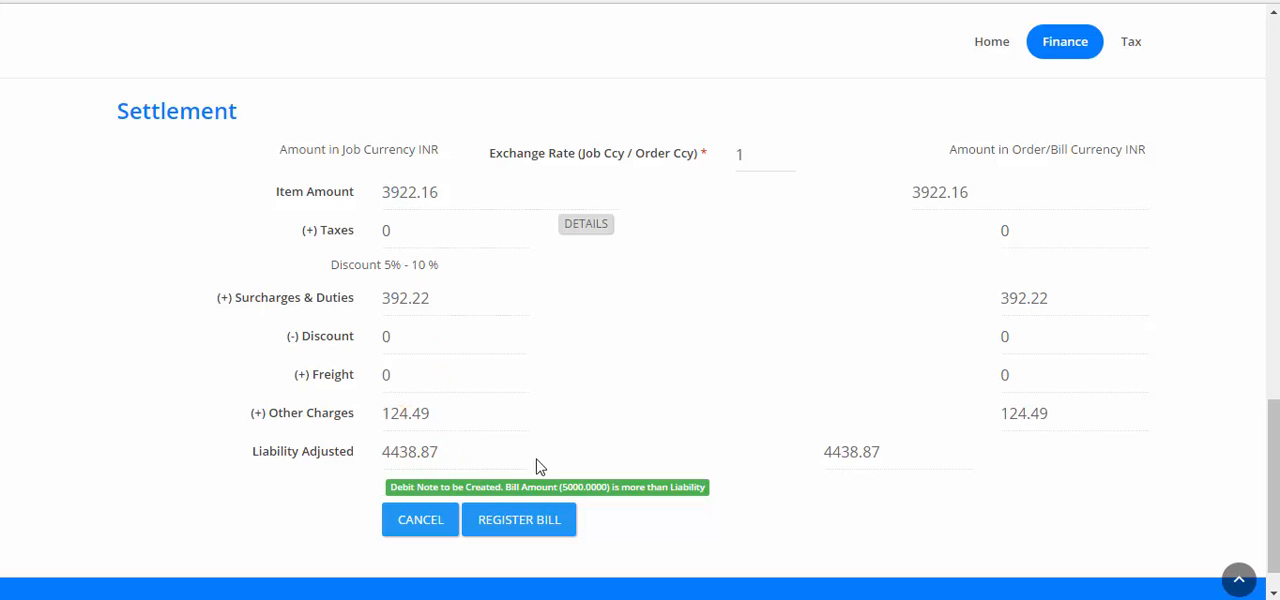
scroll(534, 466, up, 6)
scroll(509, 323, down, 6)
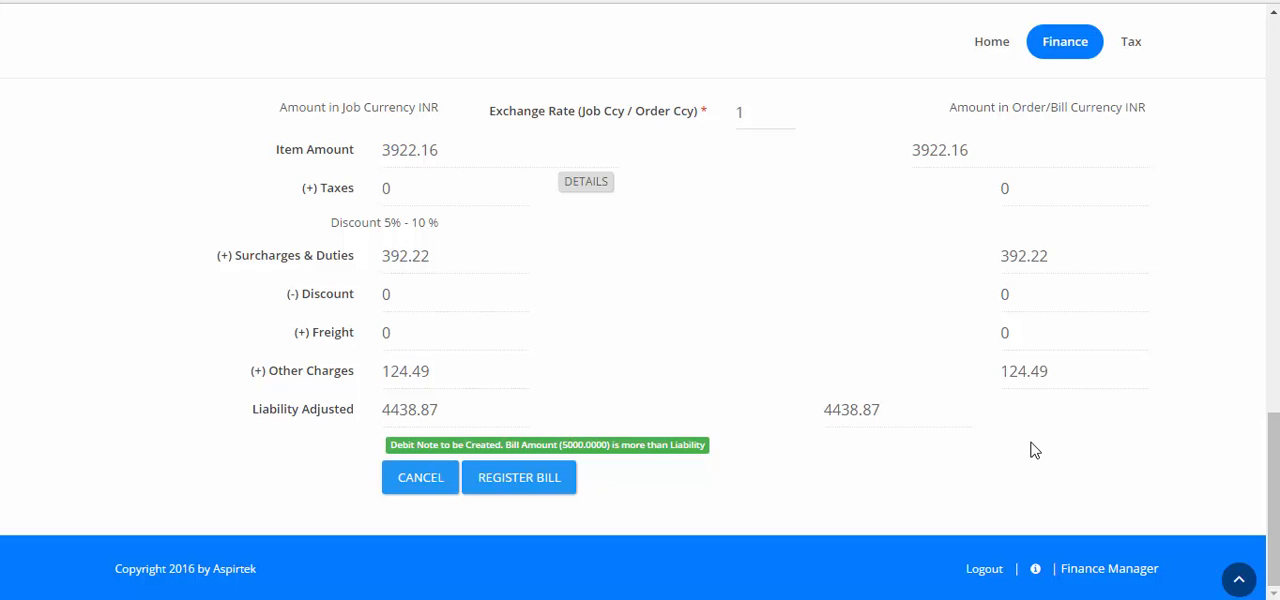
click(521, 484)
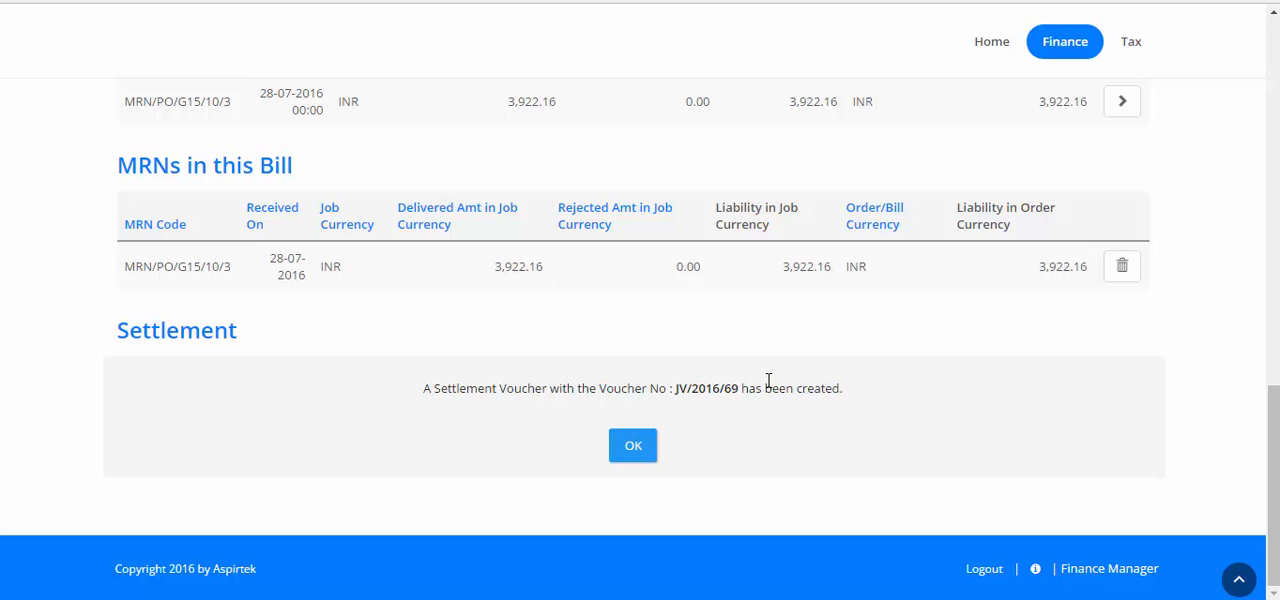
- Copy the settlement voucher number from the confirmation message and acknowledge it to return to Vendor Payables
drag(733, 392, 675, 393)
right_click(683, 392)
click(718, 410)
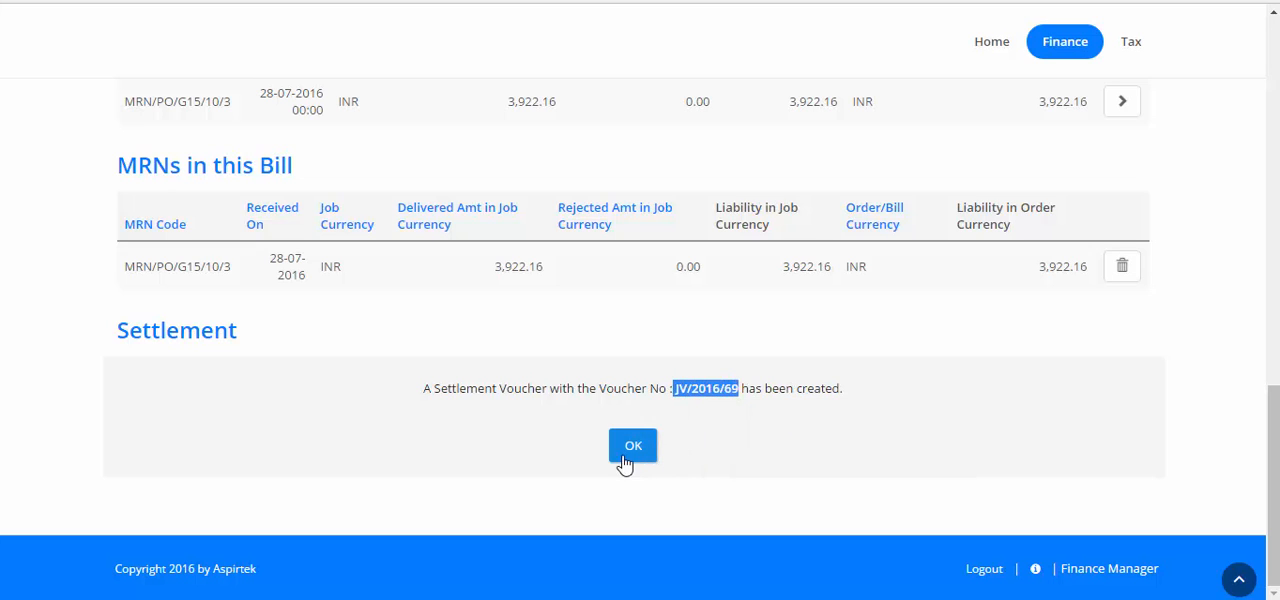
click(633, 449)
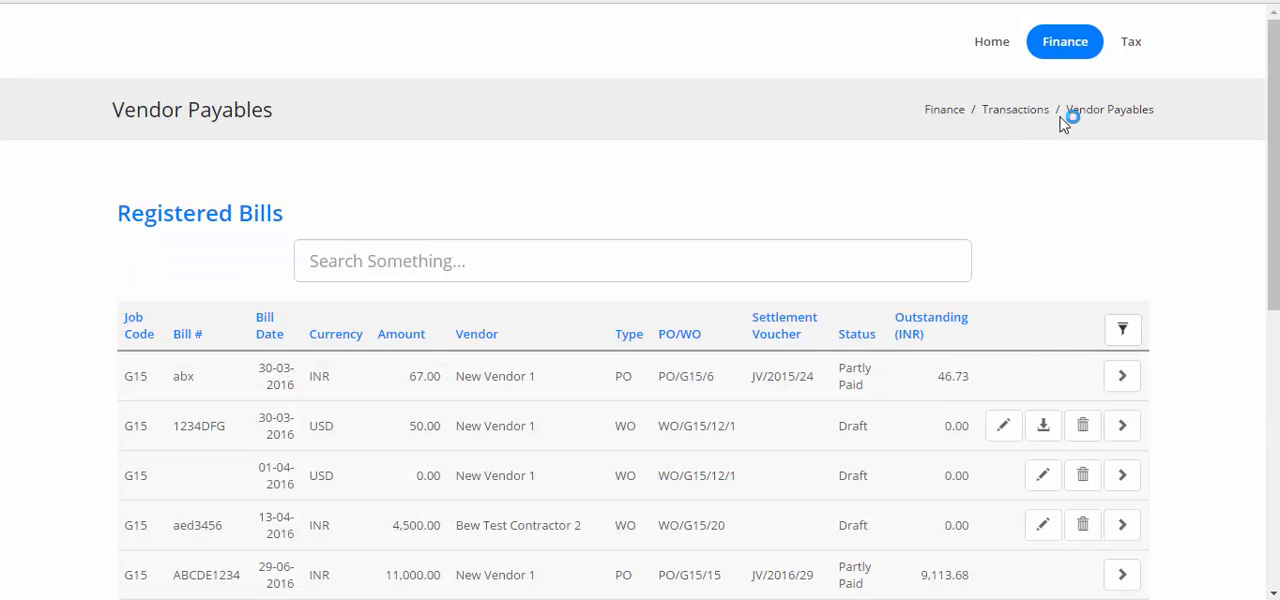
- Search the finance vouchers for JV/2016/69 and view its journal voucher down to the ledger entries and approval details
click(1065, 45)
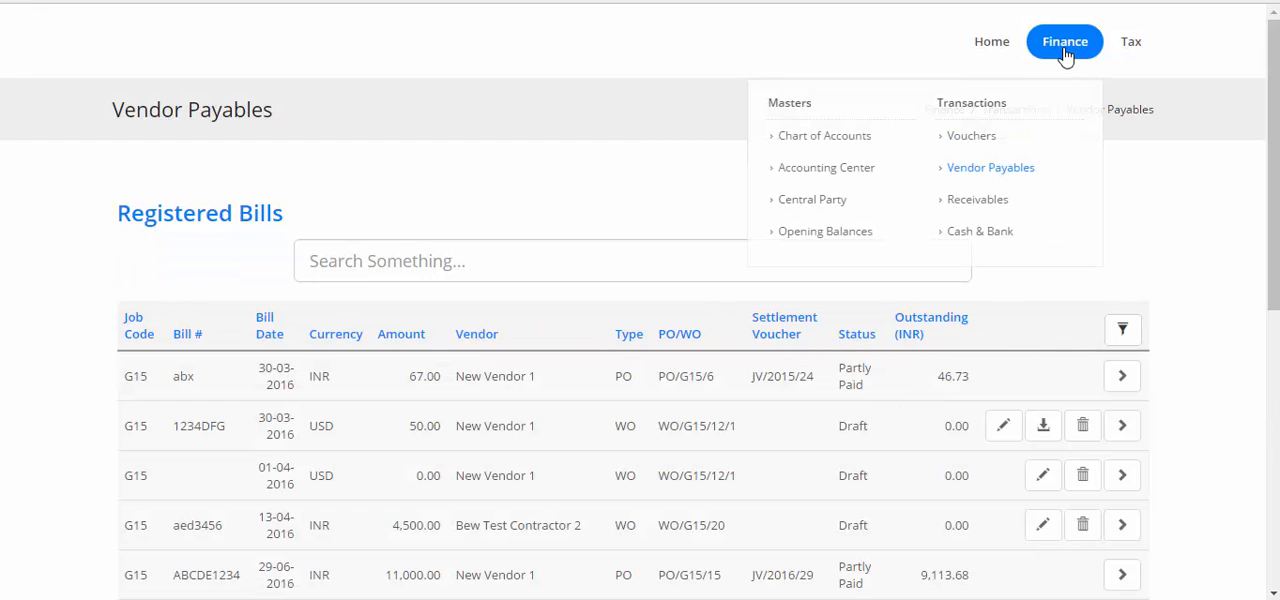
click(966, 138)
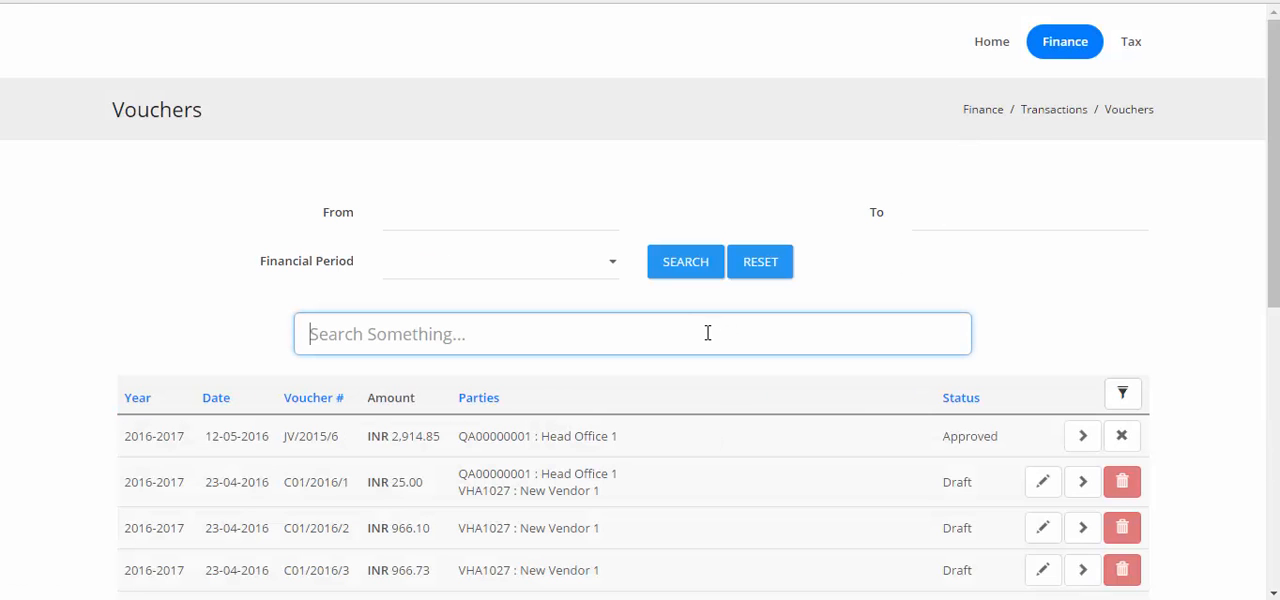
key(ctrl+v)
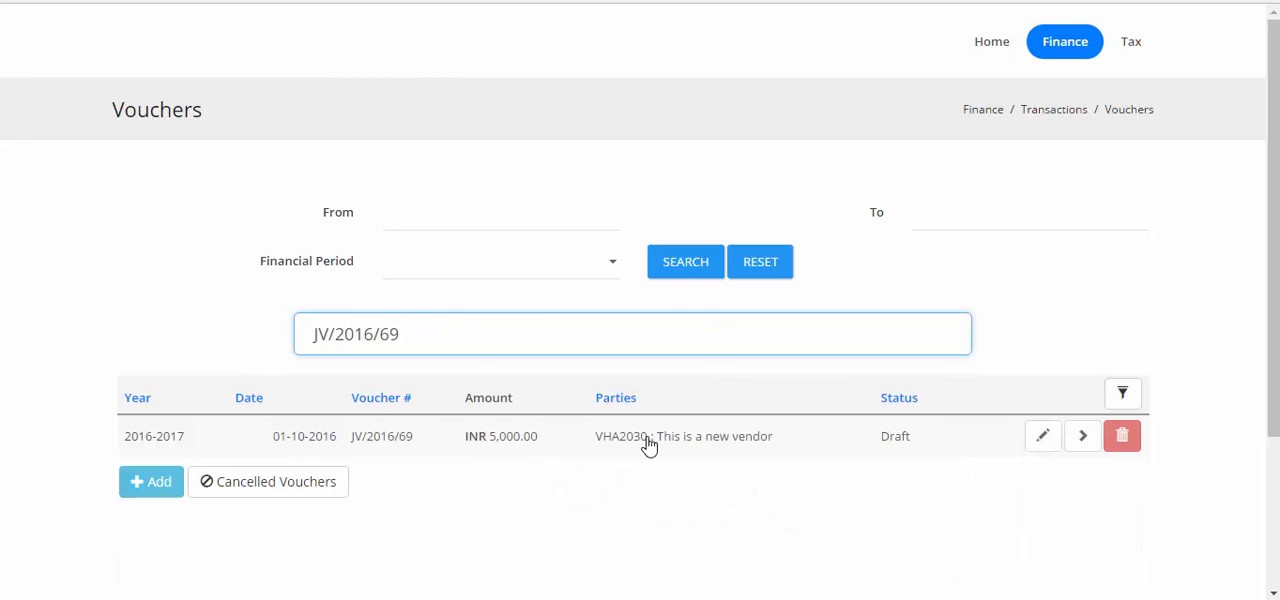
click(1080, 442)
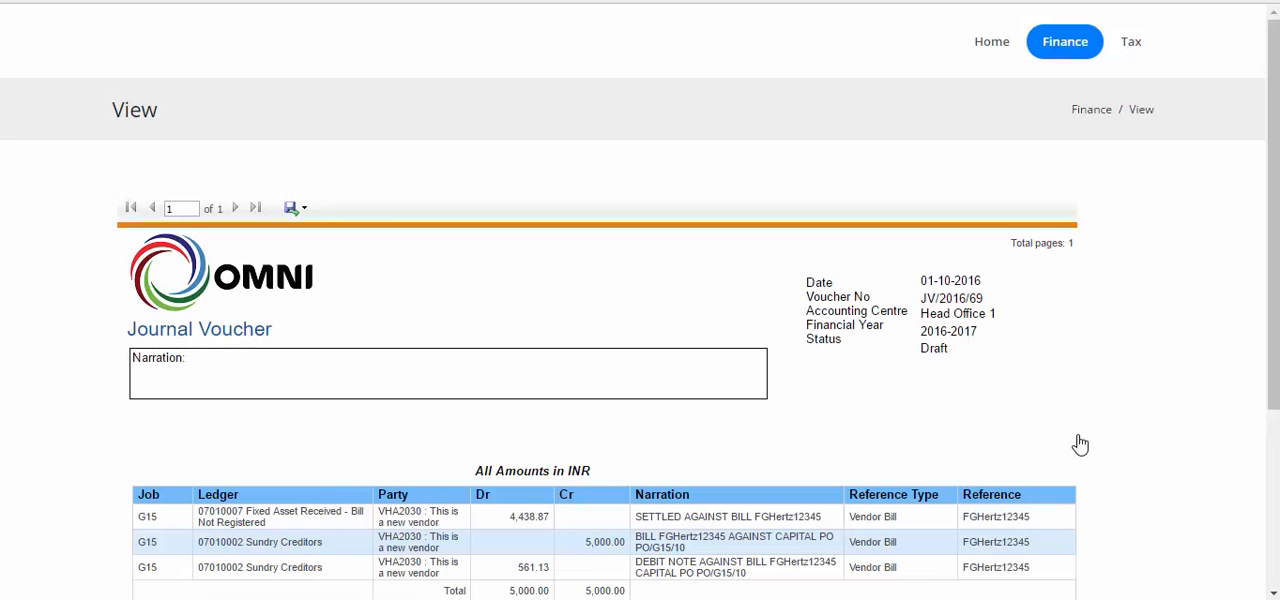
scroll(1004, 442, down, 2)
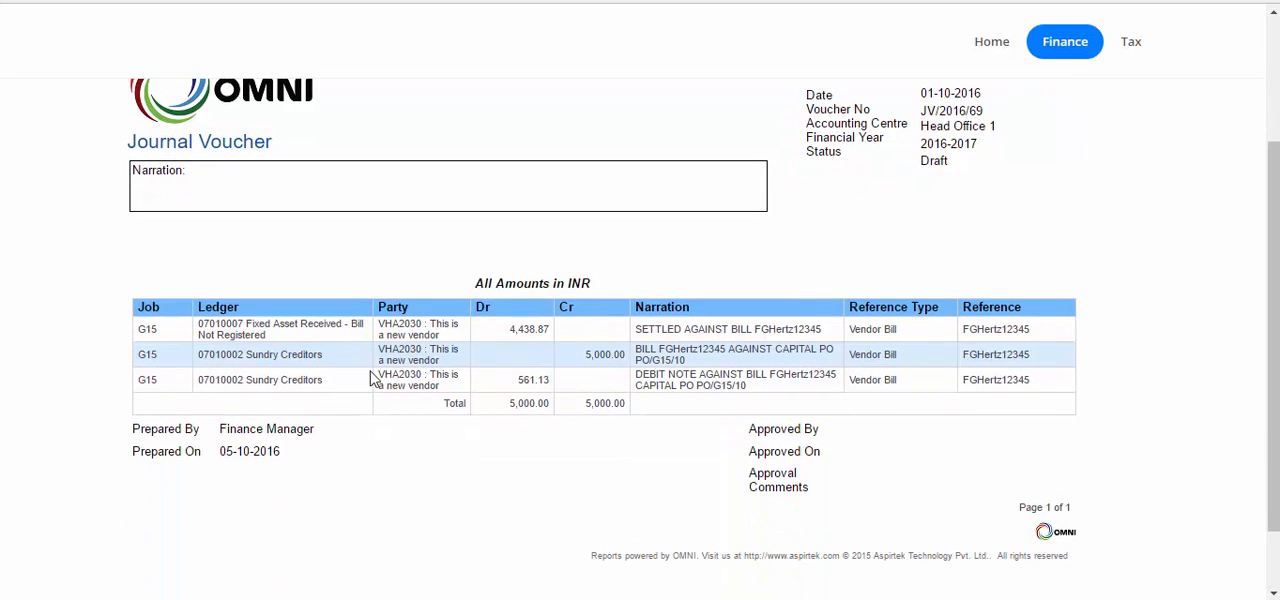